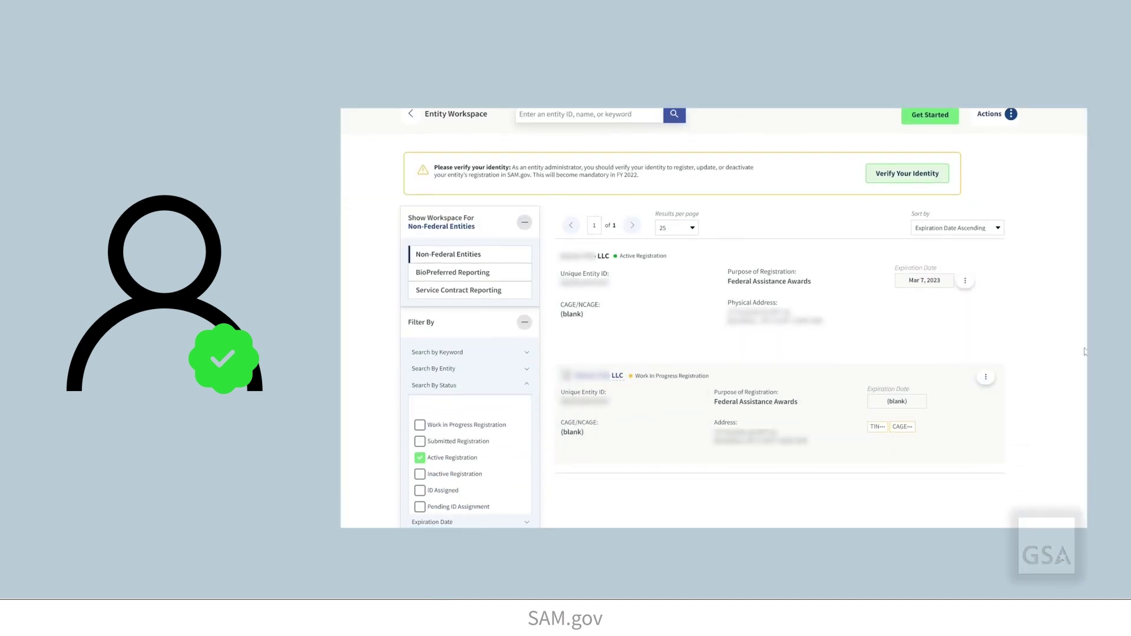
# Begin updating the work-in-progress entity registration from the second entity's Actions menu.
pyautogui.click(985, 380)
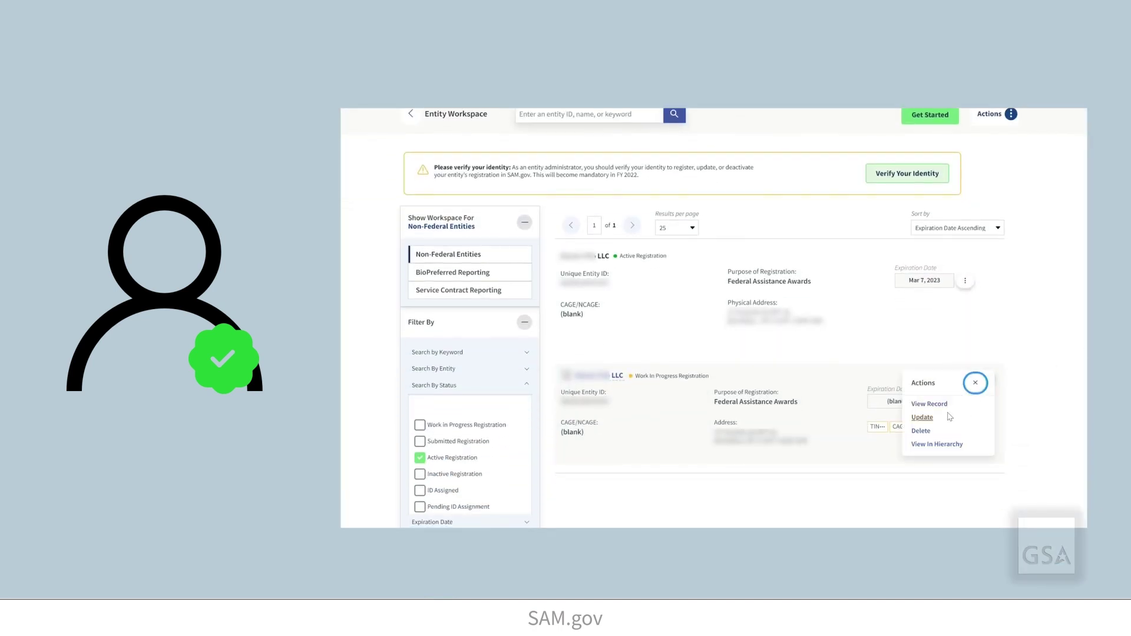
pyautogui.click(929, 422)
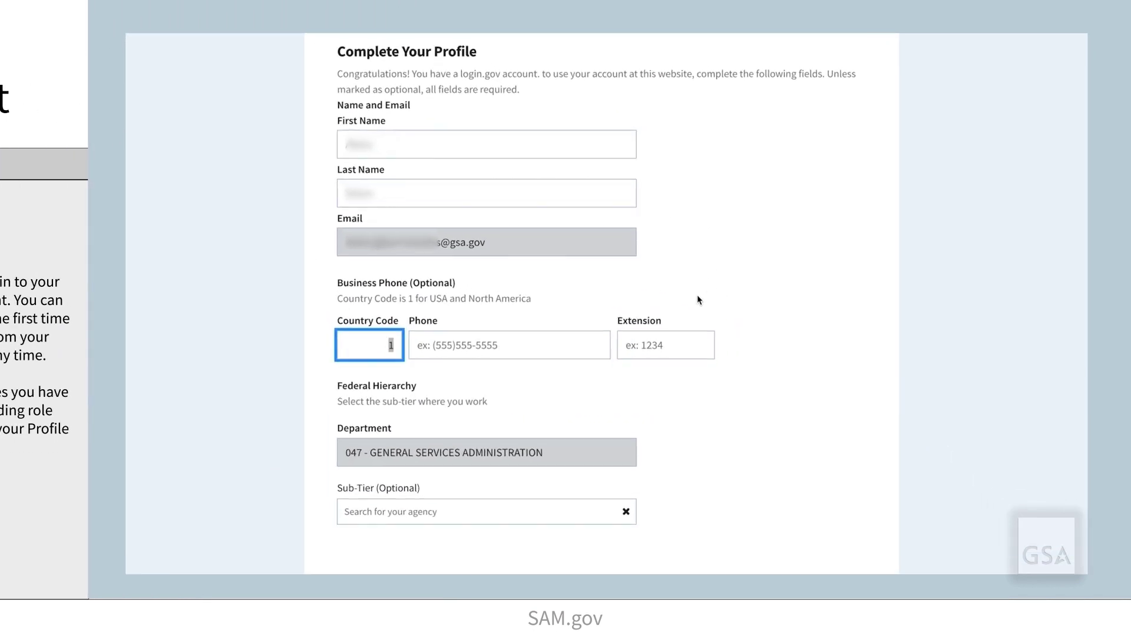
# Search 'federal', choose Sub-Tier 4732 - FEDERAL ACQUISITION SERVICE, and submit the profile.
pyautogui.click(597, 447)
pyautogui.click(551, 468)
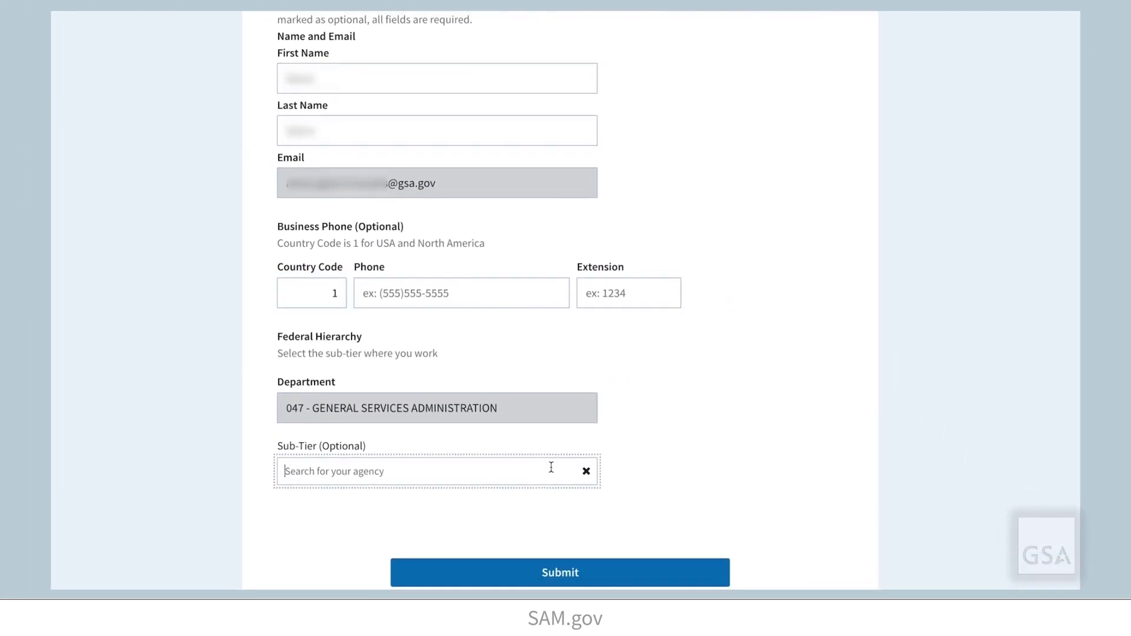
pyautogui.write('f')
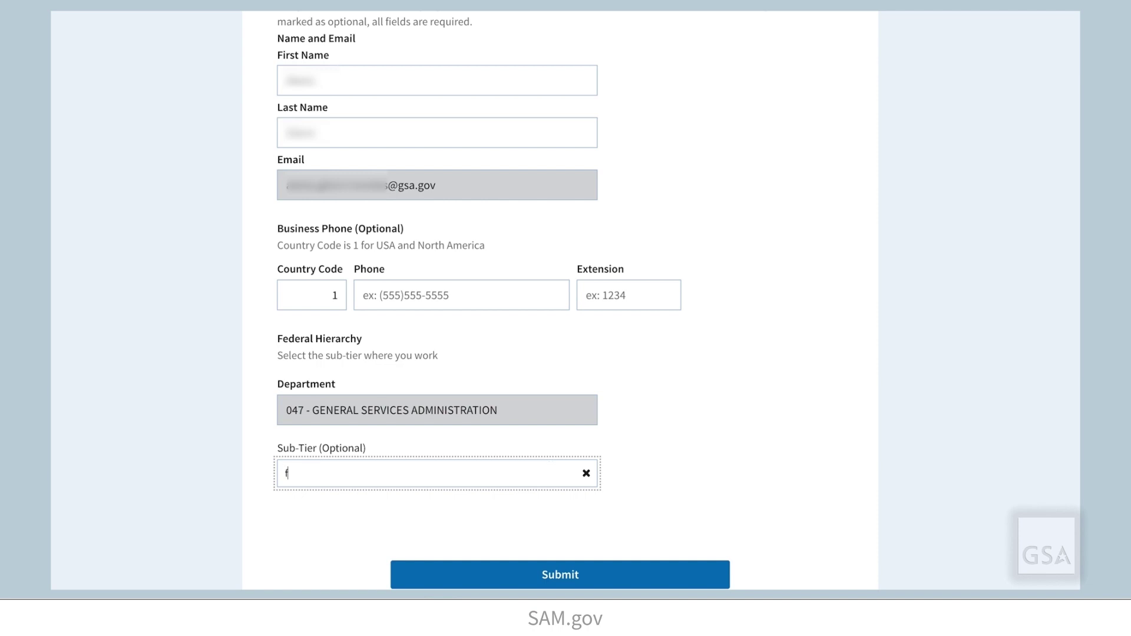
pyautogui.write('ederal')
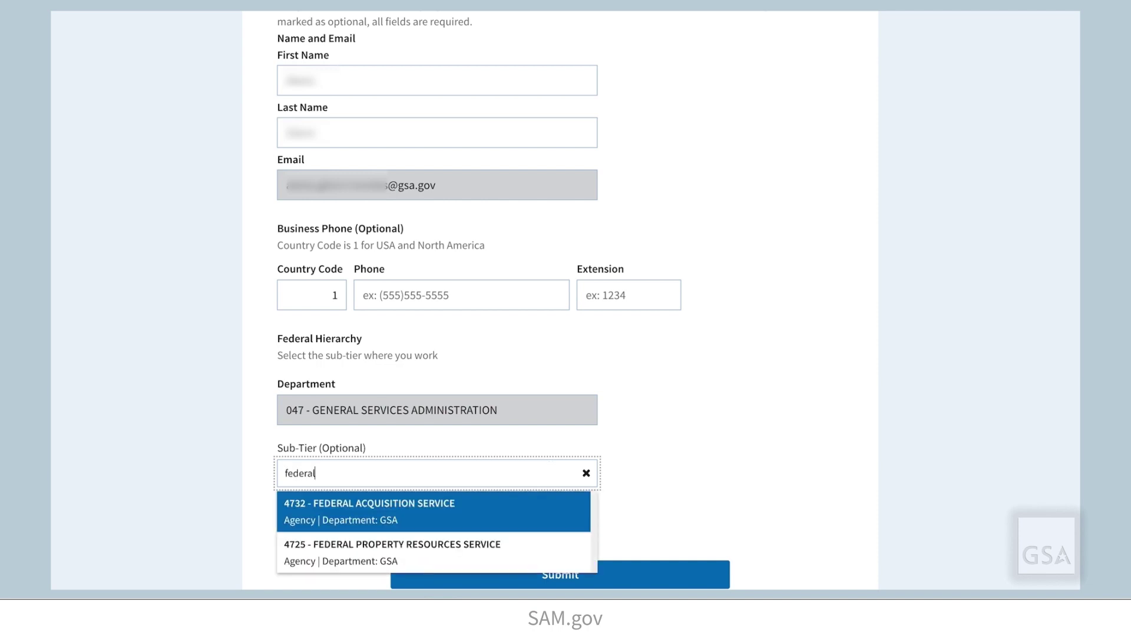
pyautogui.click(489, 515)
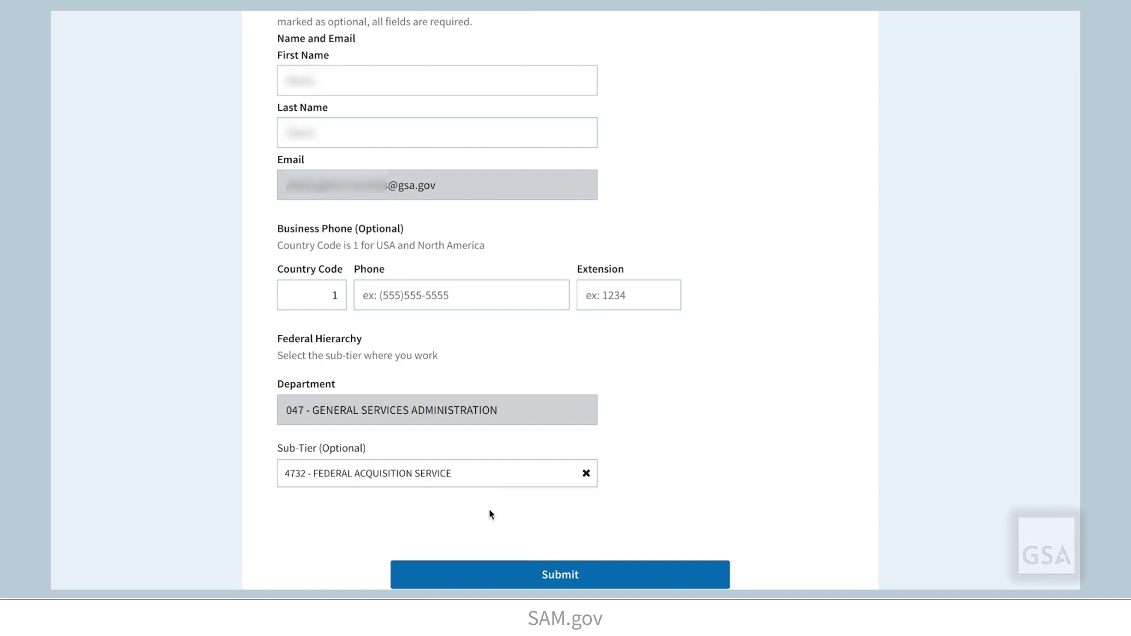
pyautogui.scroll(-2, 747, 500)
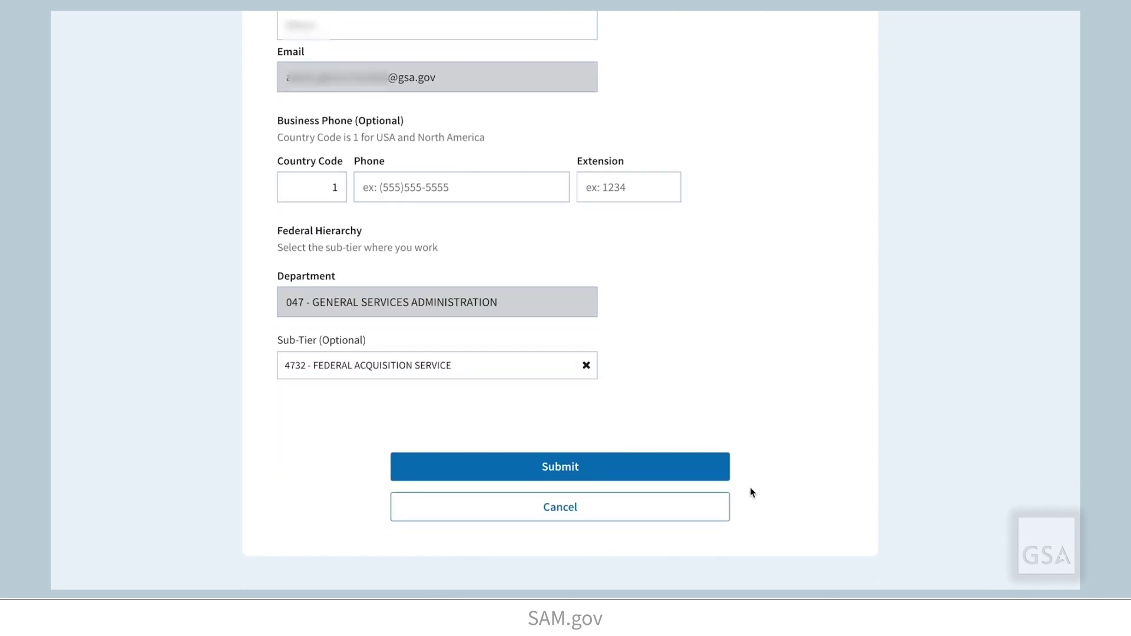
pyautogui.click(701, 475)
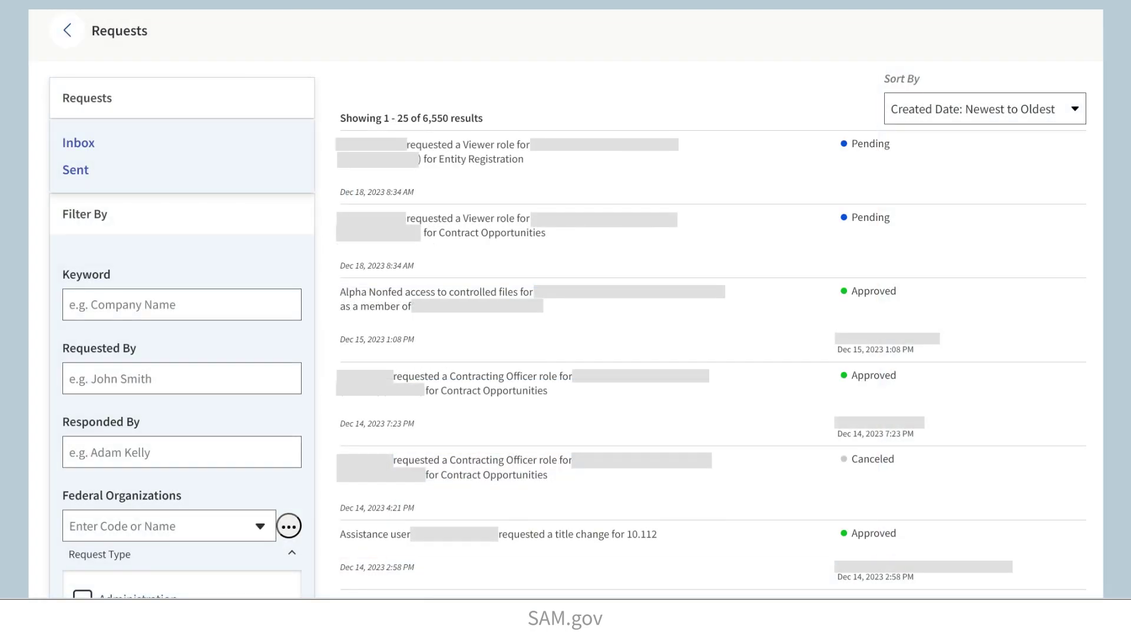
# Scroll through the Requests list to check for pending requests.
pyautogui.scroll(-2, 565, 306)
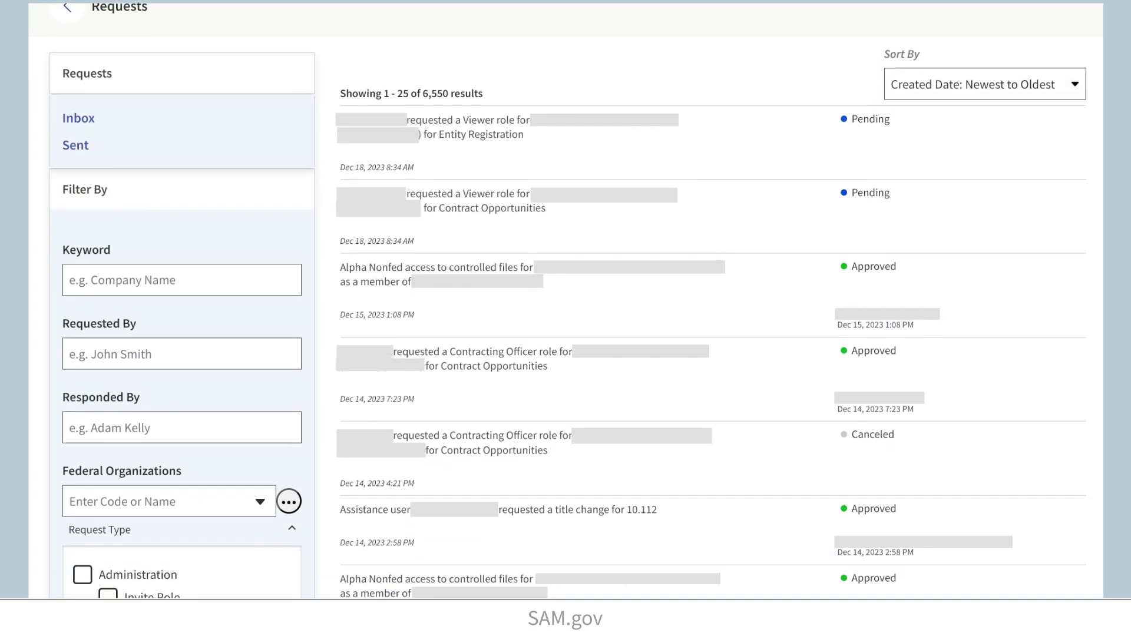
pyautogui.scroll(-2, 566, 300)
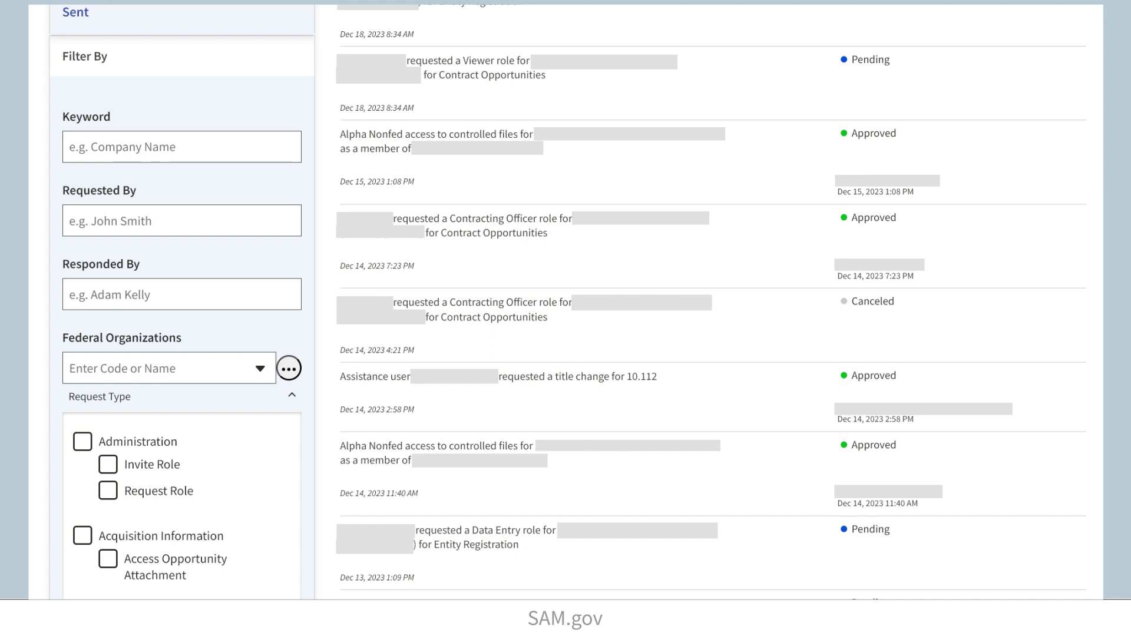
pyautogui.scroll(3, 566, 301)
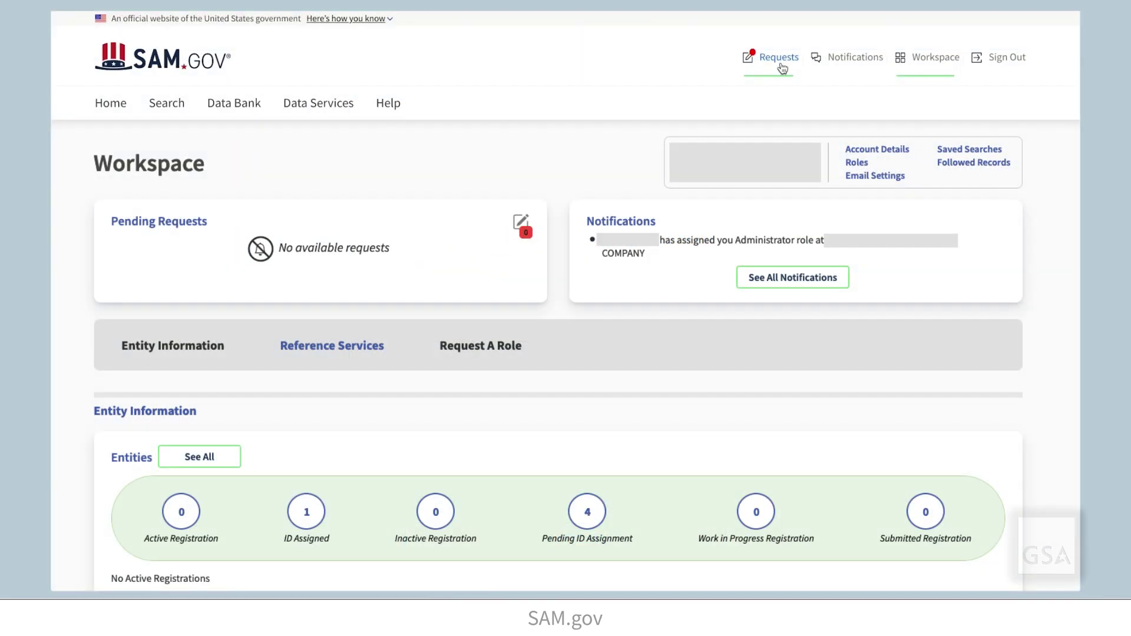
# Open Requests and keep the sort at Updated Date: Newest to Oldest.
pyautogui.click(779, 59)
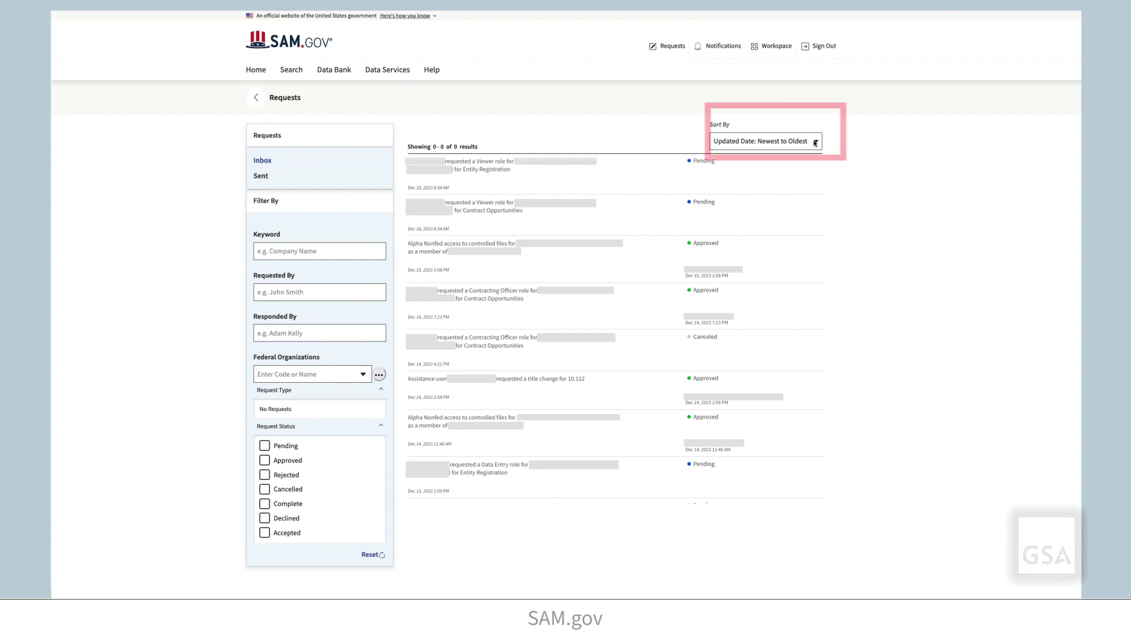
pyautogui.click(815, 142)
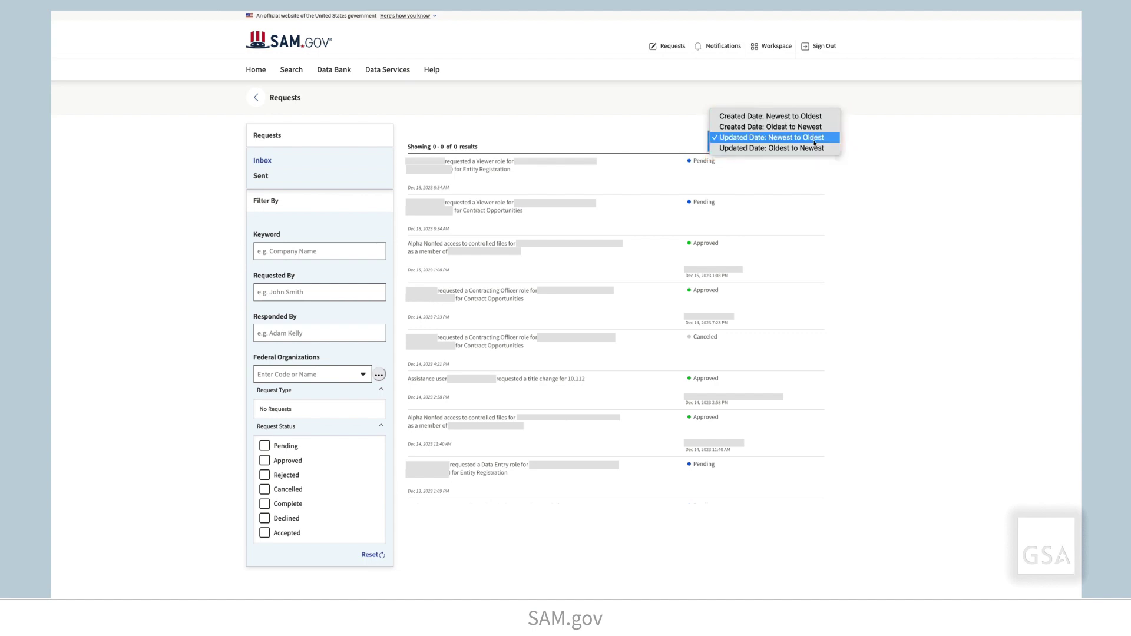
pyautogui.click(815, 139)
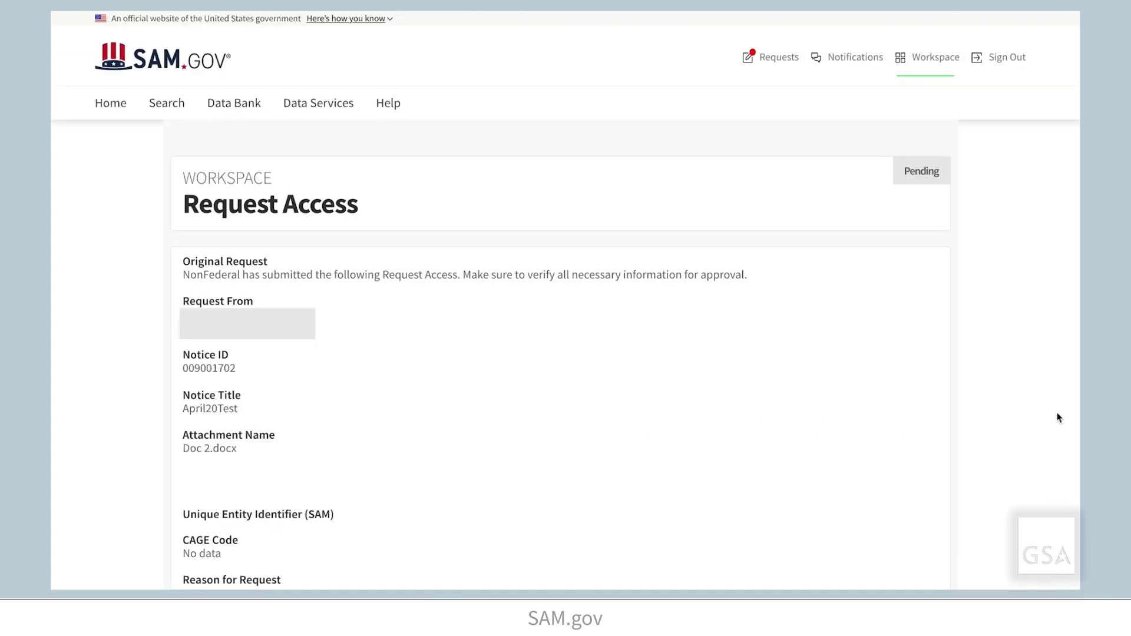
# Reject the April20Test attachment access request with the response 'Response'.
pyautogui.scroll(-3, 1041, 417)
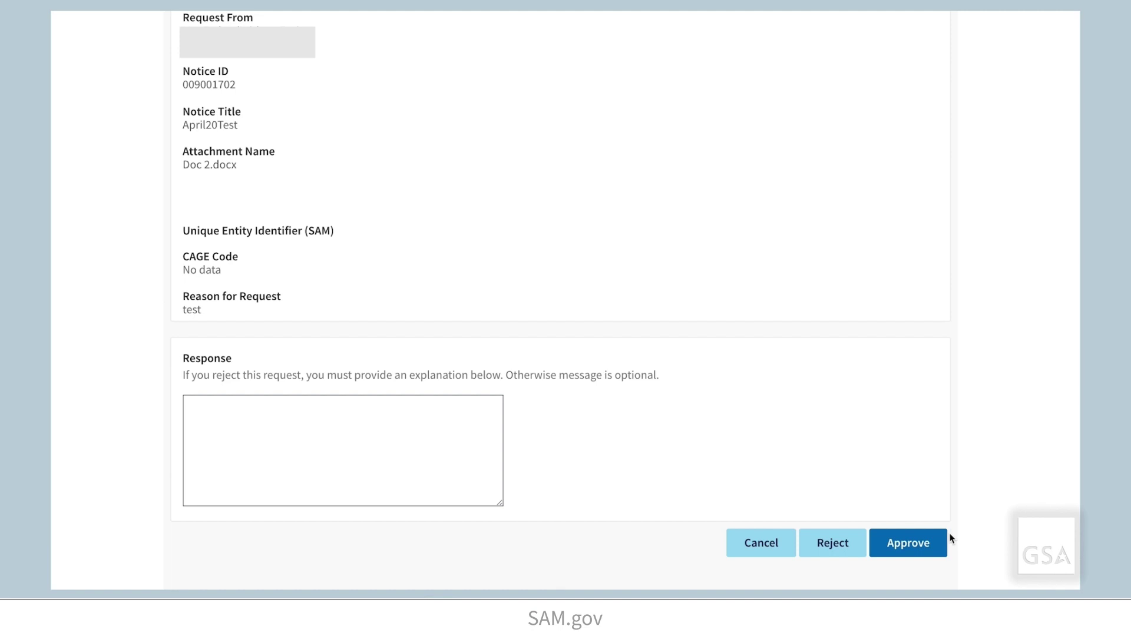
pyautogui.click(400, 454)
pyautogui.write('Re')
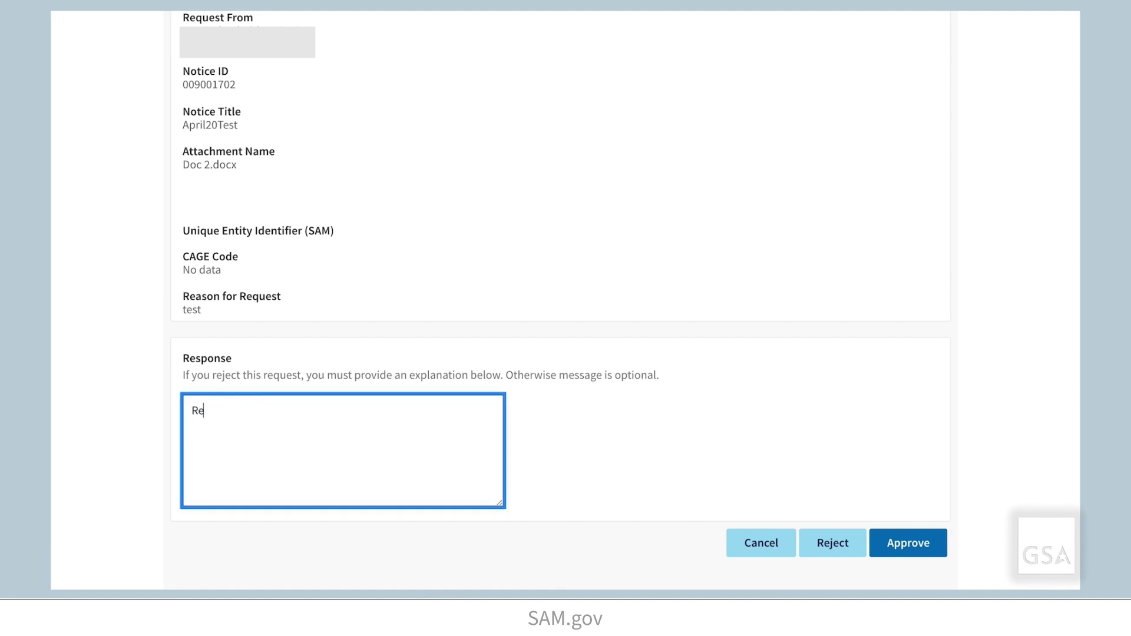
pyautogui.write('sponse')
pyautogui.click(823, 551)
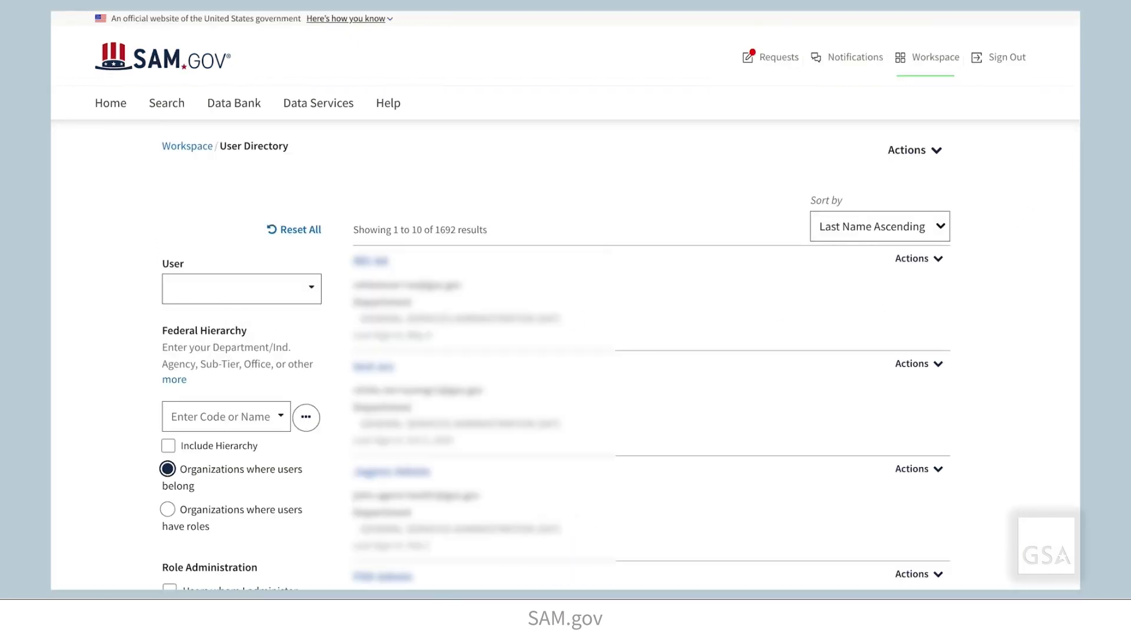
# Filter the directory to administered Assistance Users and view the fourth user's access.
pyautogui.scroll(-2, 1079, 149)
pyautogui.moveTo(1079, 181); pyautogui.dragTo(1076, 273)
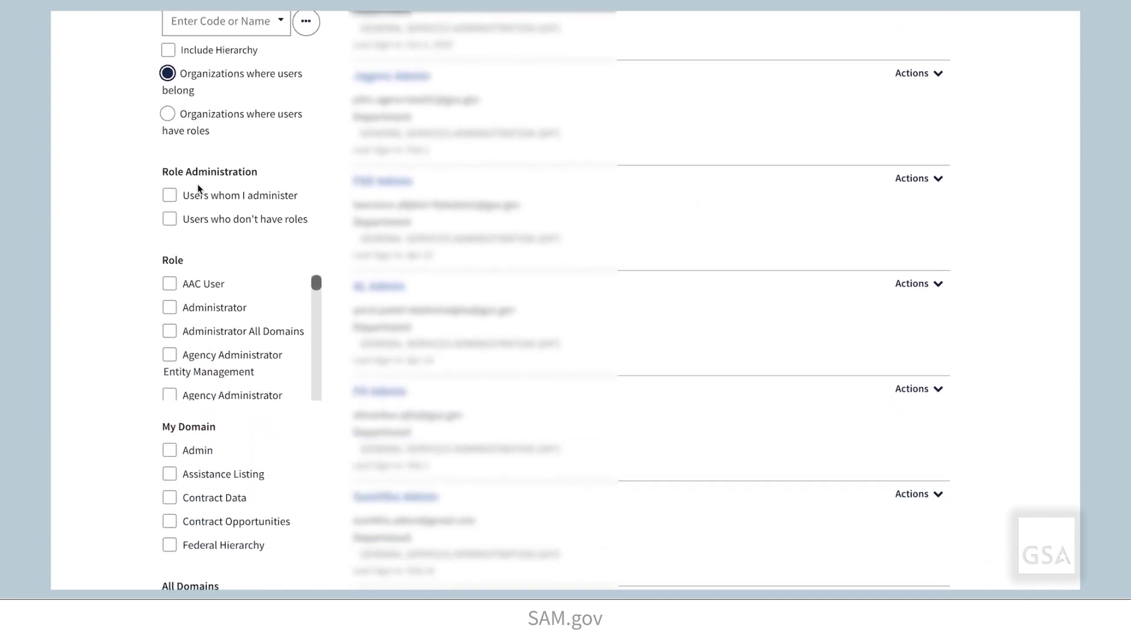
pyautogui.click(169, 195)
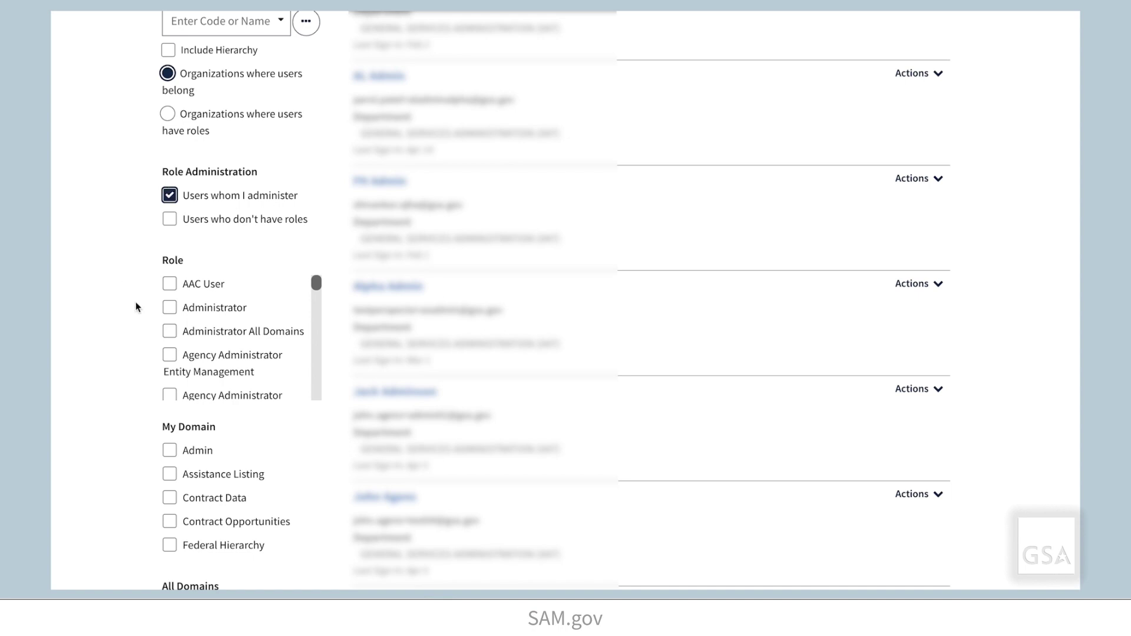
pyautogui.scroll(-5, 232, 372)
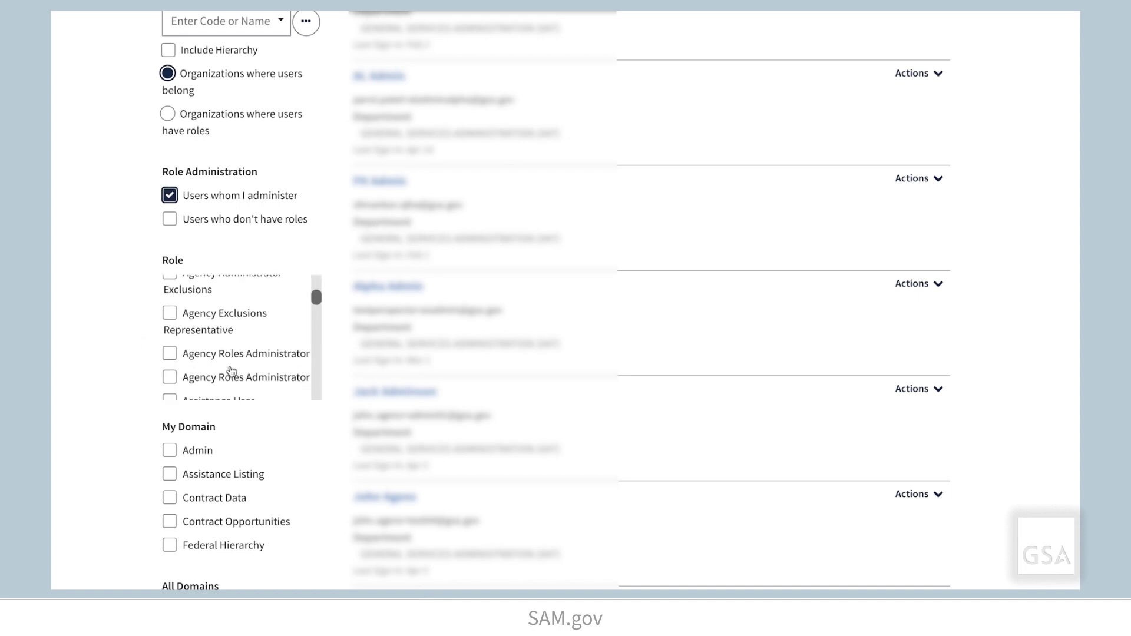
pyautogui.click(232, 382)
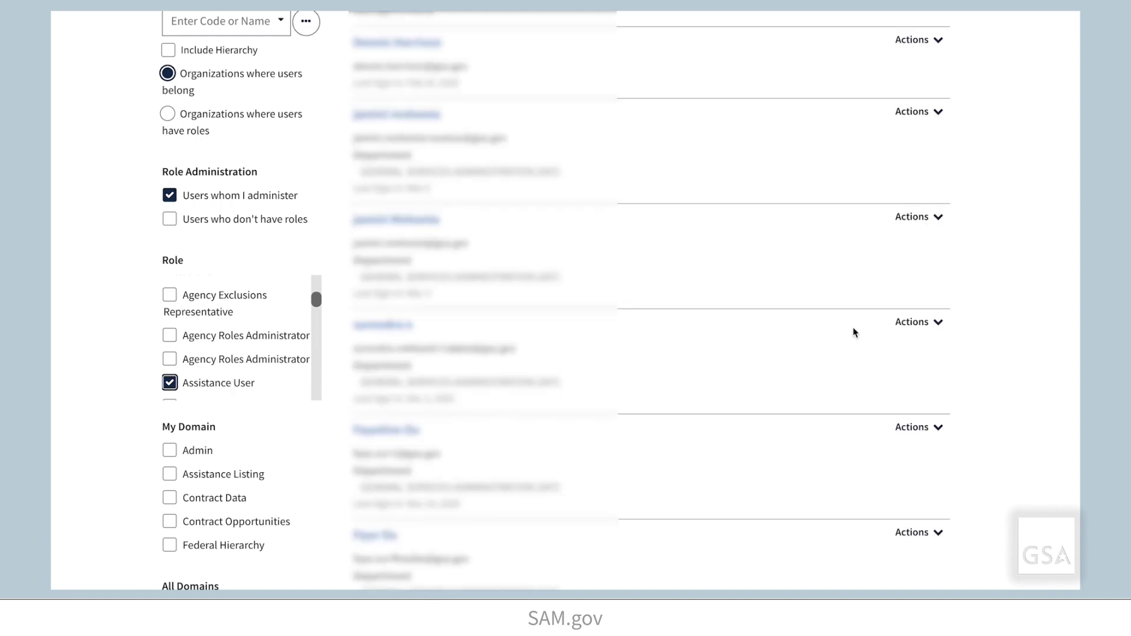
pyautogui.click(938, 323)
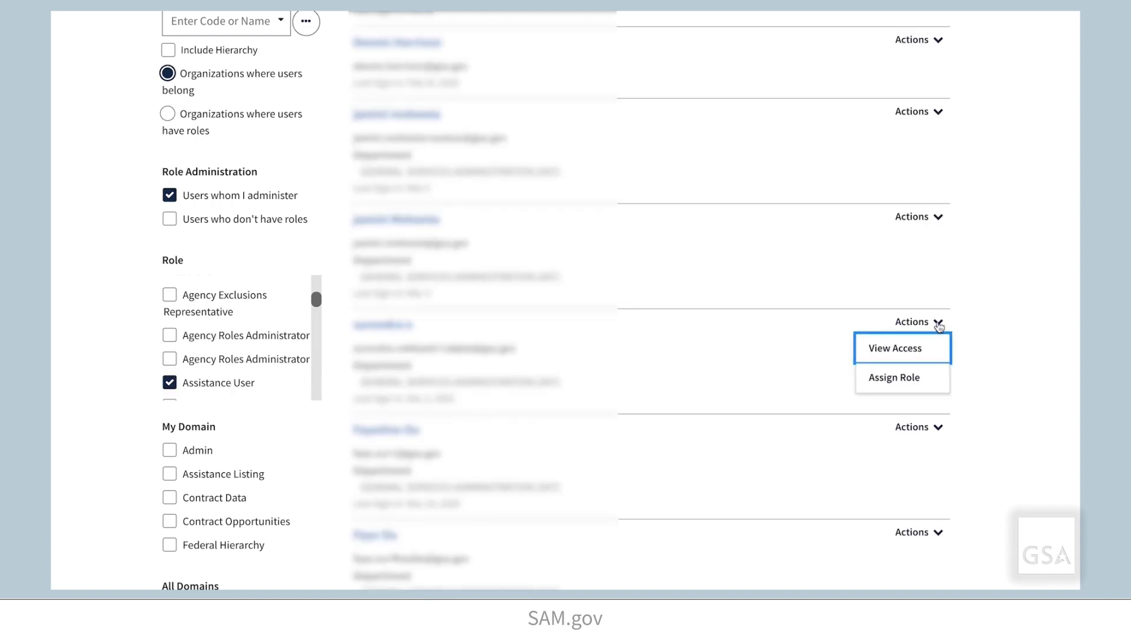
pyautogui.click(939, 359)
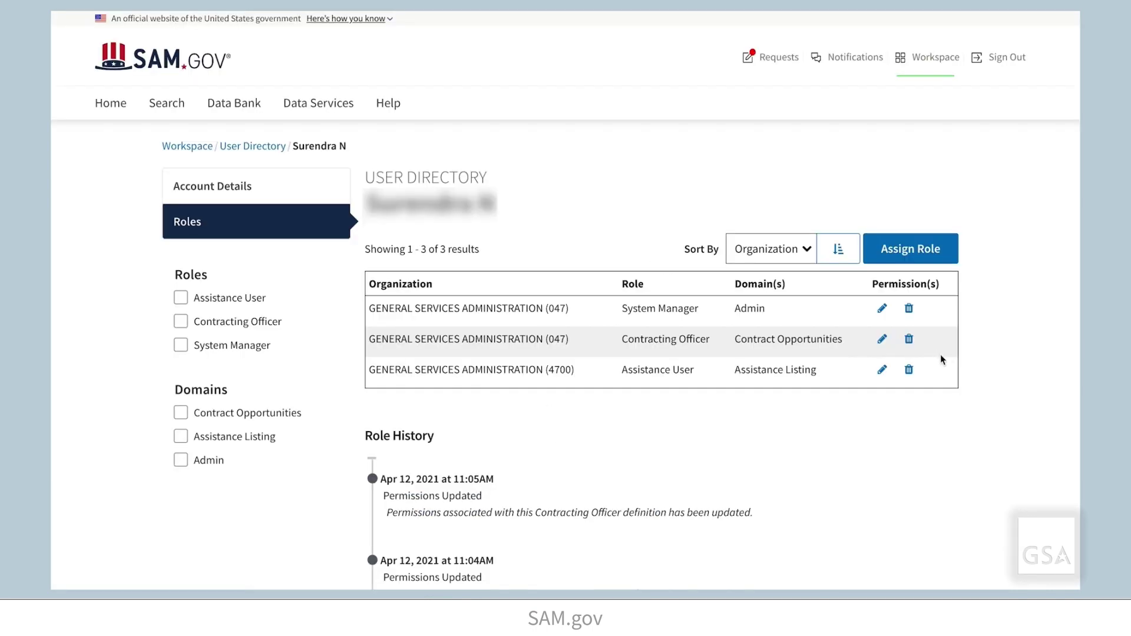
# Open this user's Assign Role form and review it.
pyautogui.click(931, 257)
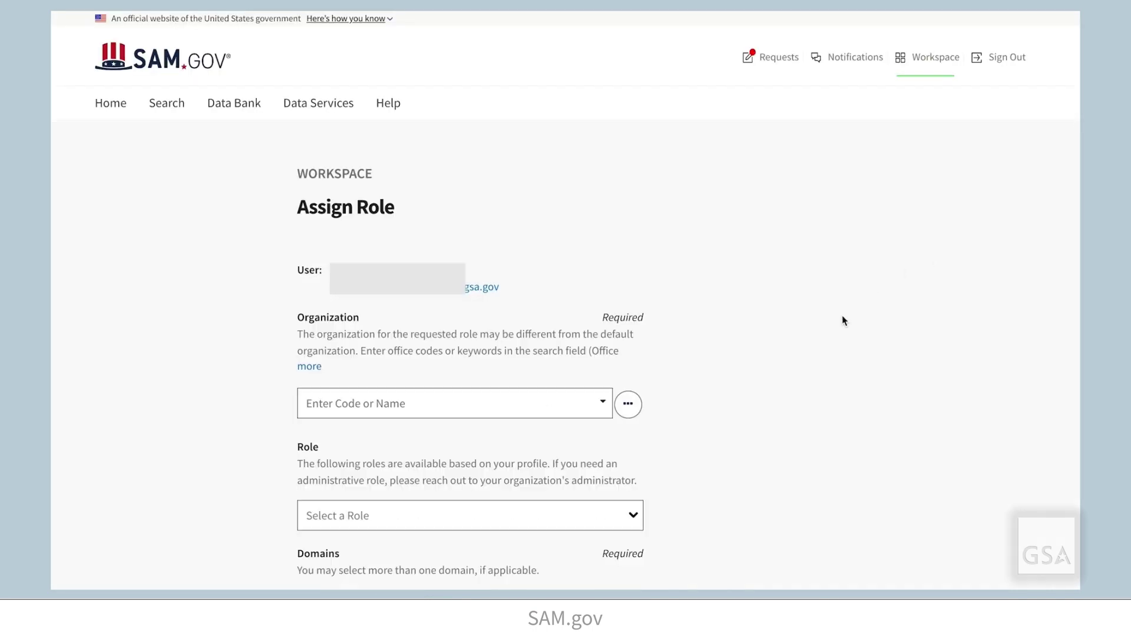
pyautogui.scroll(-3, 907, 356)
pyautogui.scroll(-1, 907, 356)
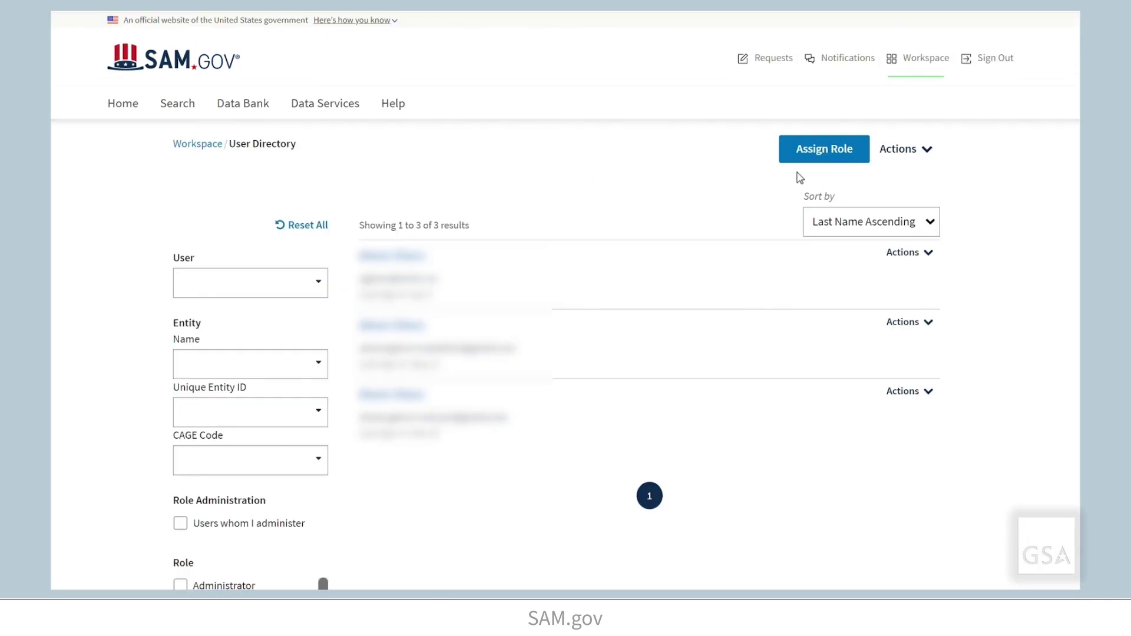
# Start a role invitation with the invitee's e-mail address and the Data Entry role.
pyautogui.click(823, 153)
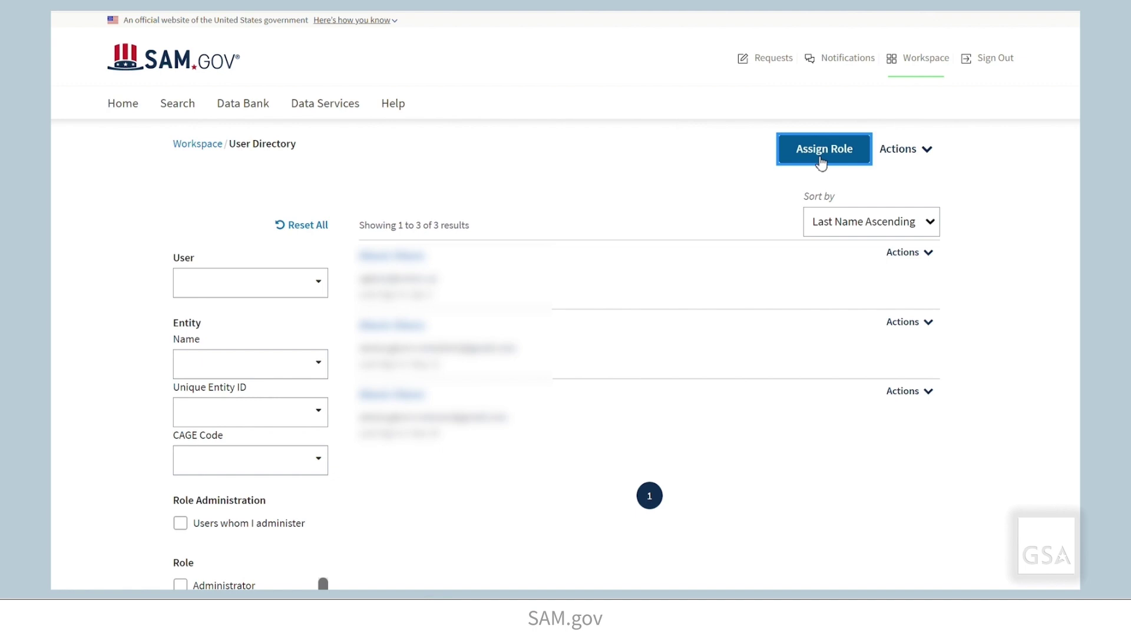
pyautogui.scroll(-3, 822, 162)
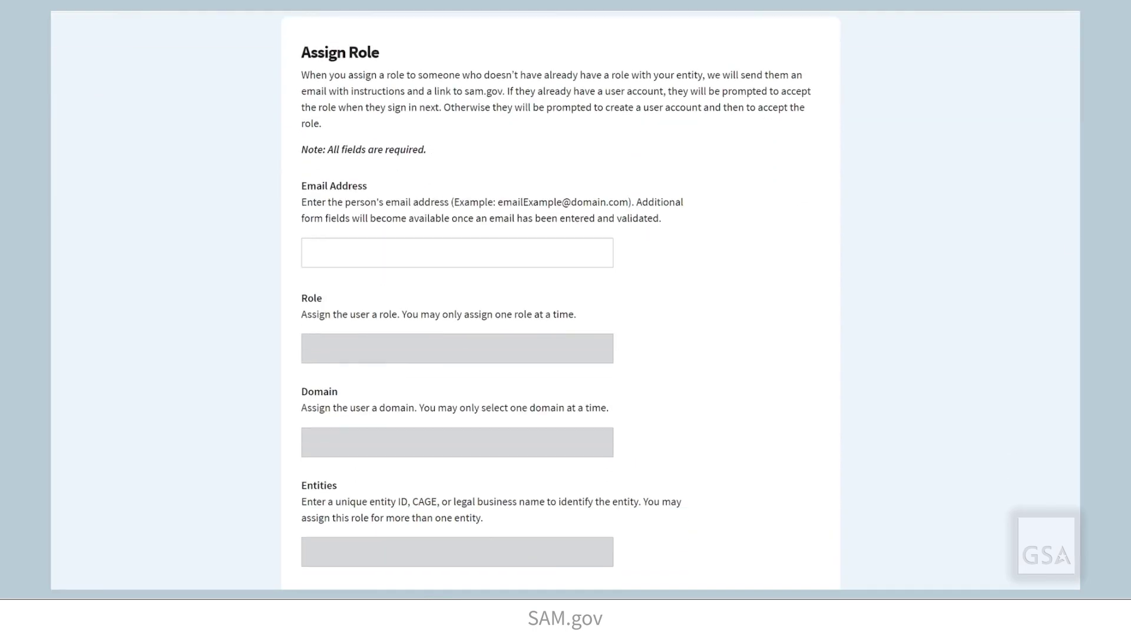
pyautogui.click(422, 257)
pyautogui.write('user@myentity.com')
pyautogui.click(610, 355)
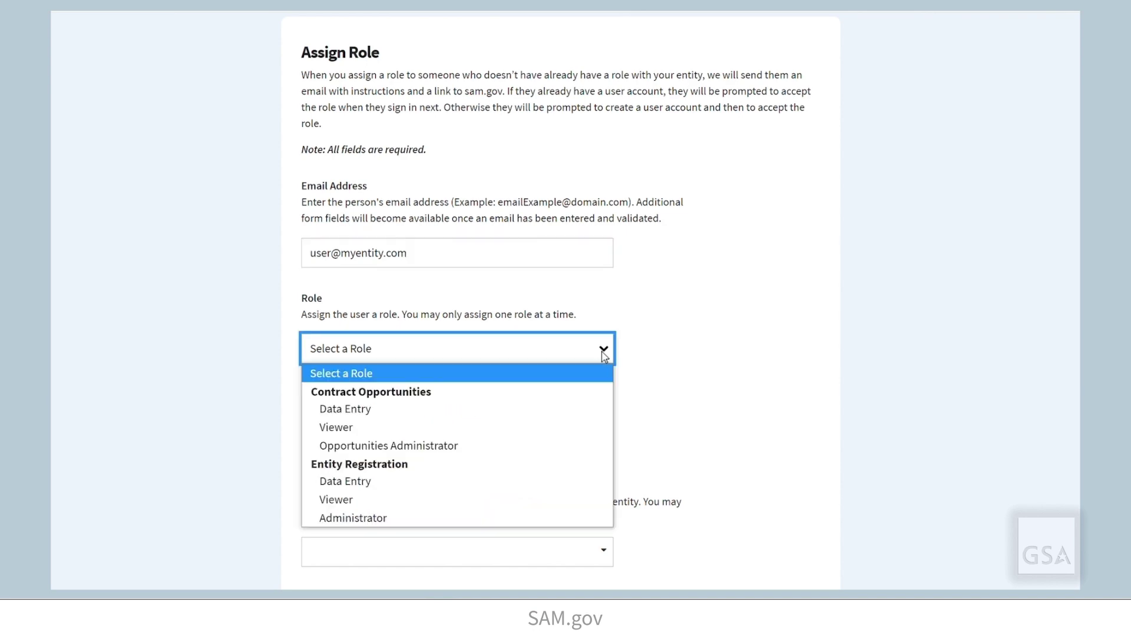
pyautogui.click(588, 411)
# Set domain Entity Registration, add the entity, justify 'Role with my organization', and send.
pyautogui.click(584, 440)
pyautogui.click(571, 504)
pyautogui.scroll(-3, 570, 503)
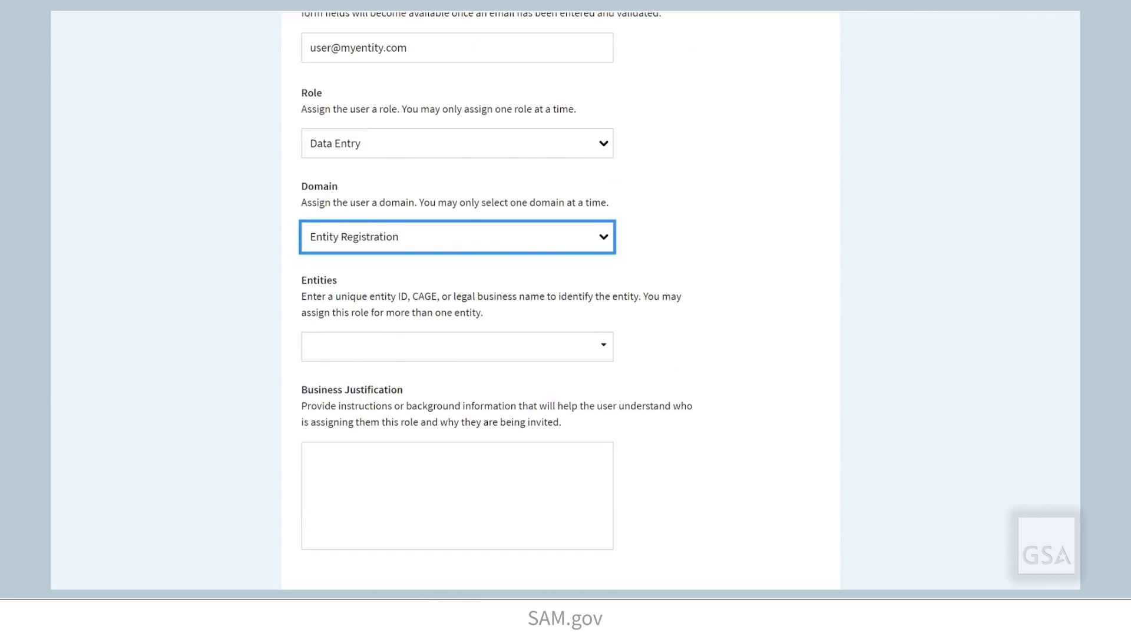
pyautogui.scroll(-2, 487, 212)
pyautogui.click(578, 235)
pyautogui.click(553, 265)
pyautogui.click(533, 361)
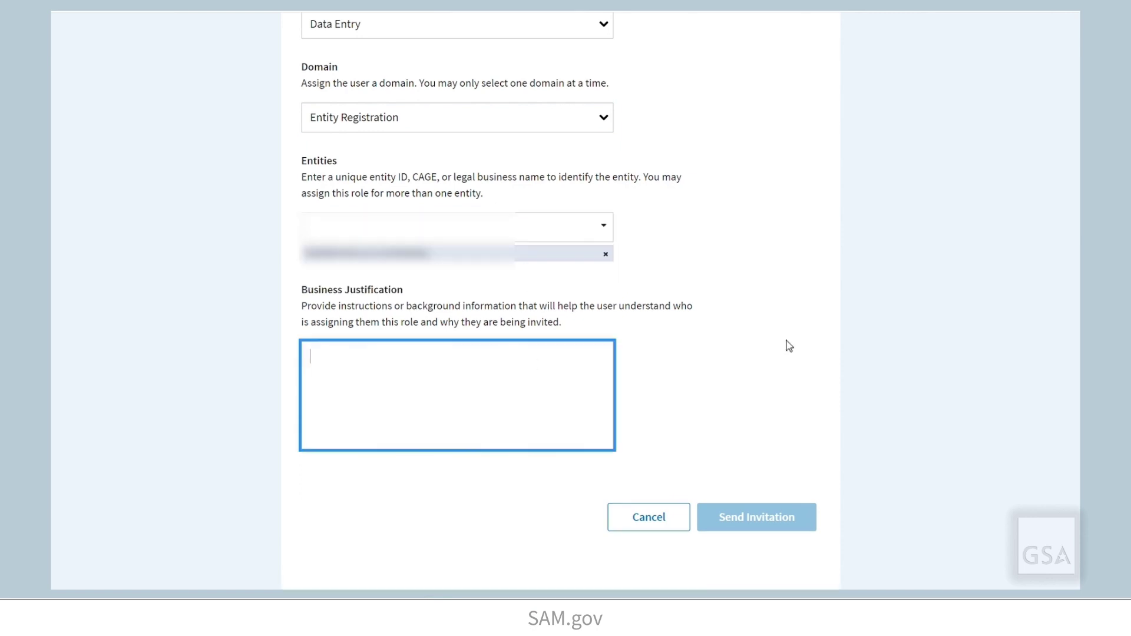
pyautogui.write('Role with my org')
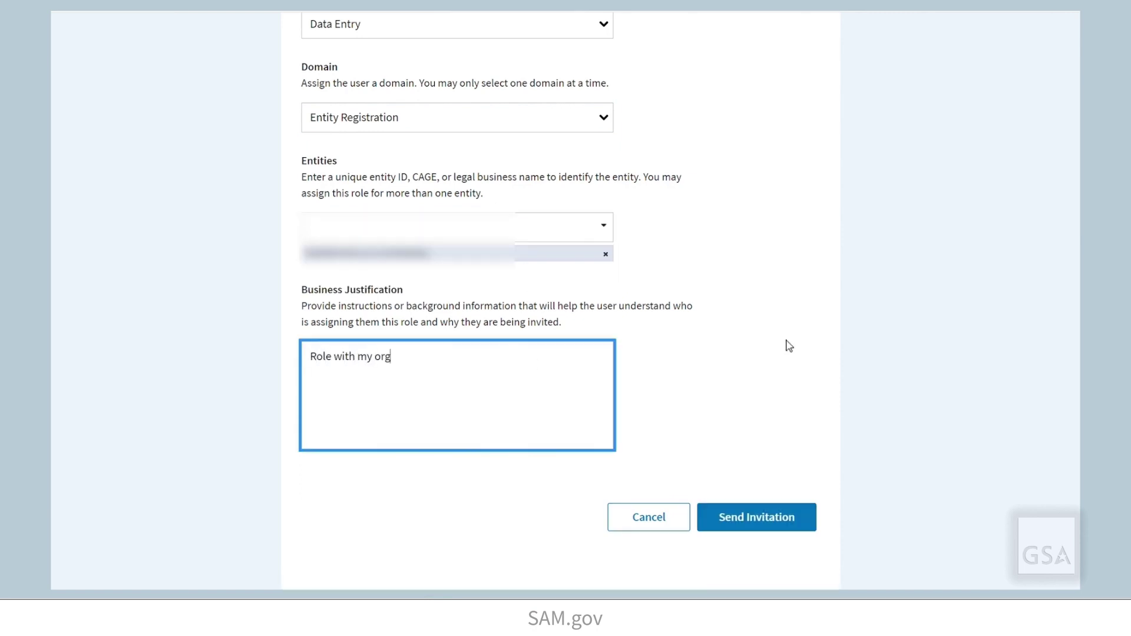
pyautogui.write('anization')
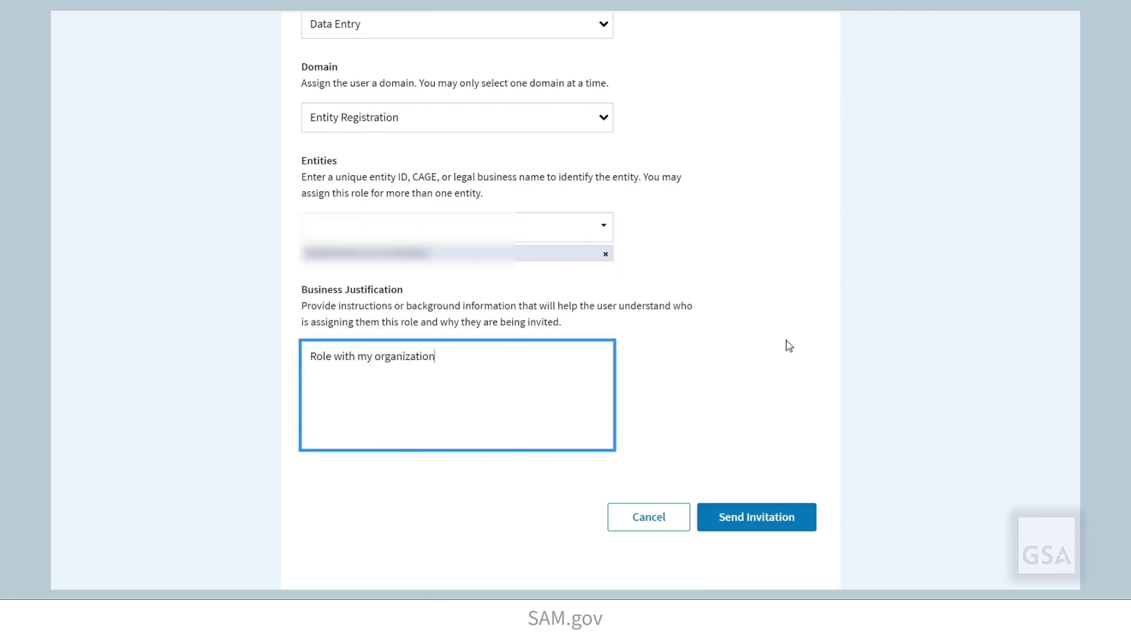
pyautogui.click(797, 526)
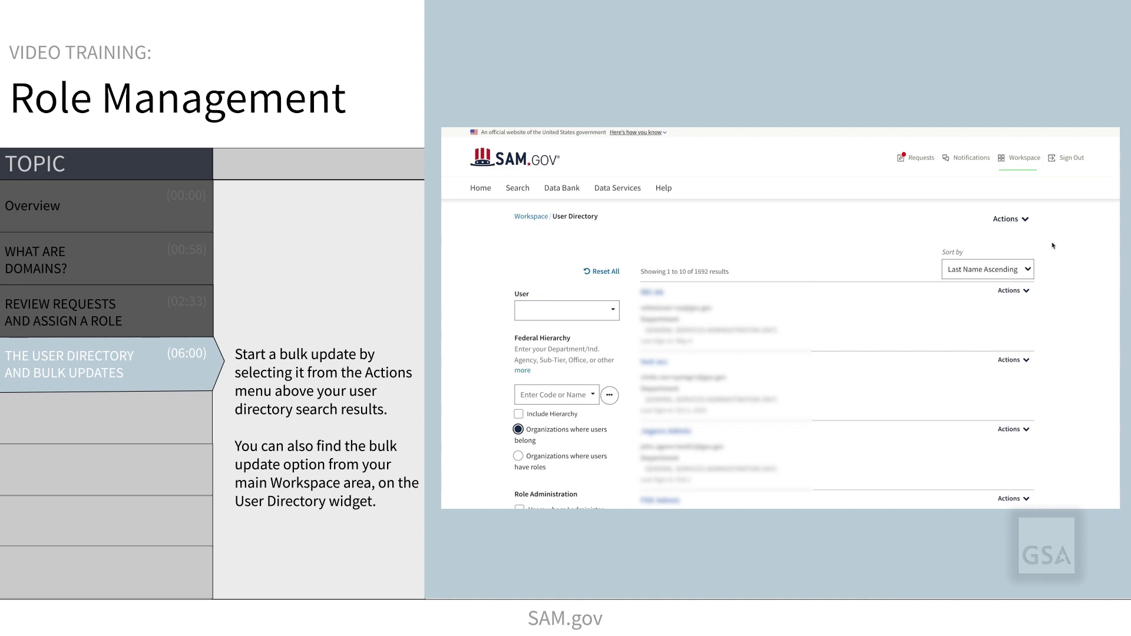
# Show the Actions dropdown for the 1692 User Directory results.
pyautogui.click(1025, 220)
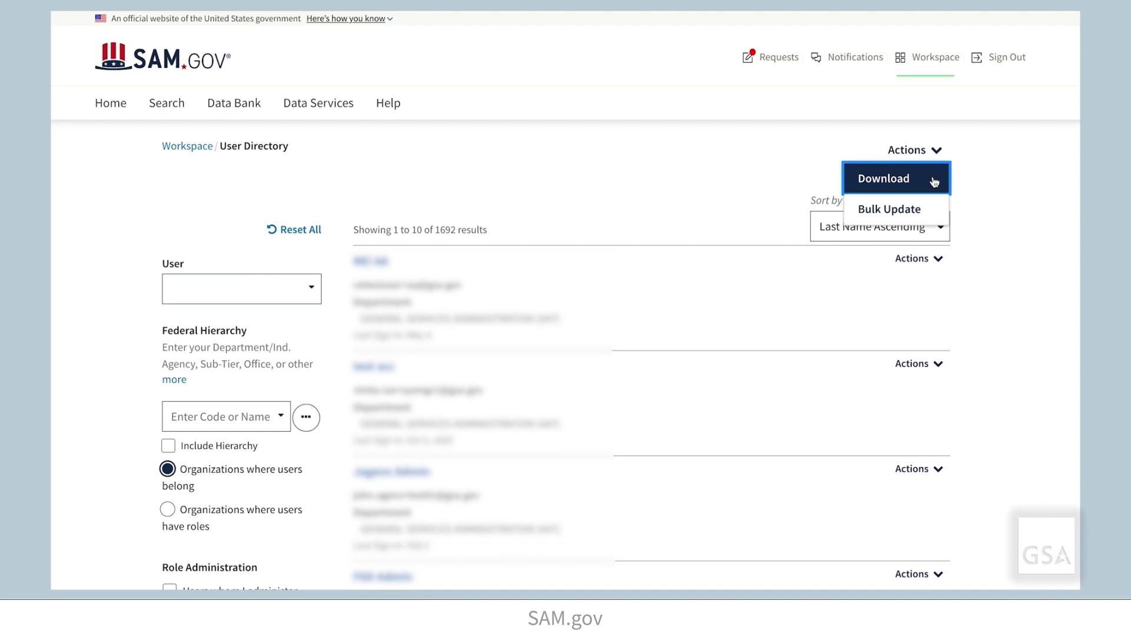
# Cancel the Download Search dialog, then start a Bulk Update from the directory Actions.
pyautogui.click(935, 187)
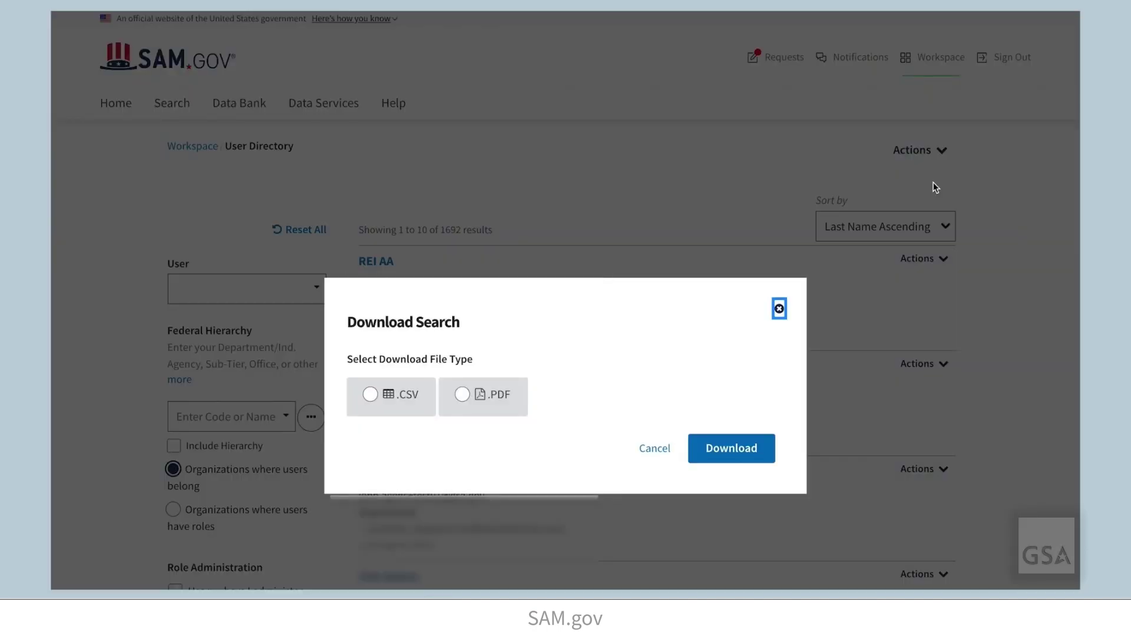
pyautogui.click(654, 448)
pyautogui.click(915, 152)
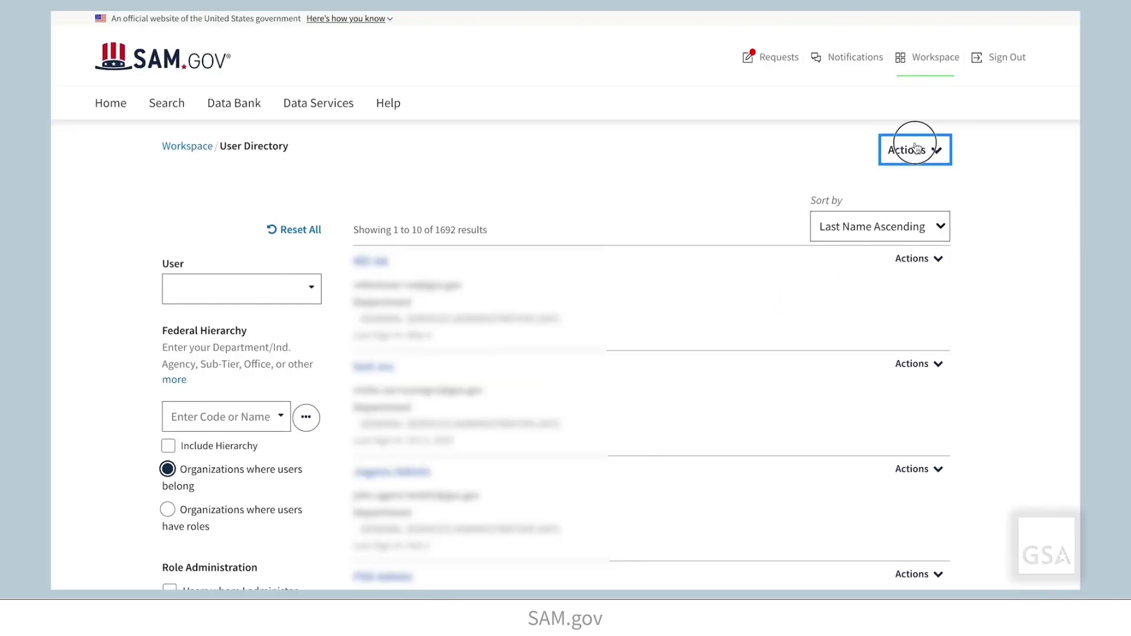
pyautogui.click(909, 201)
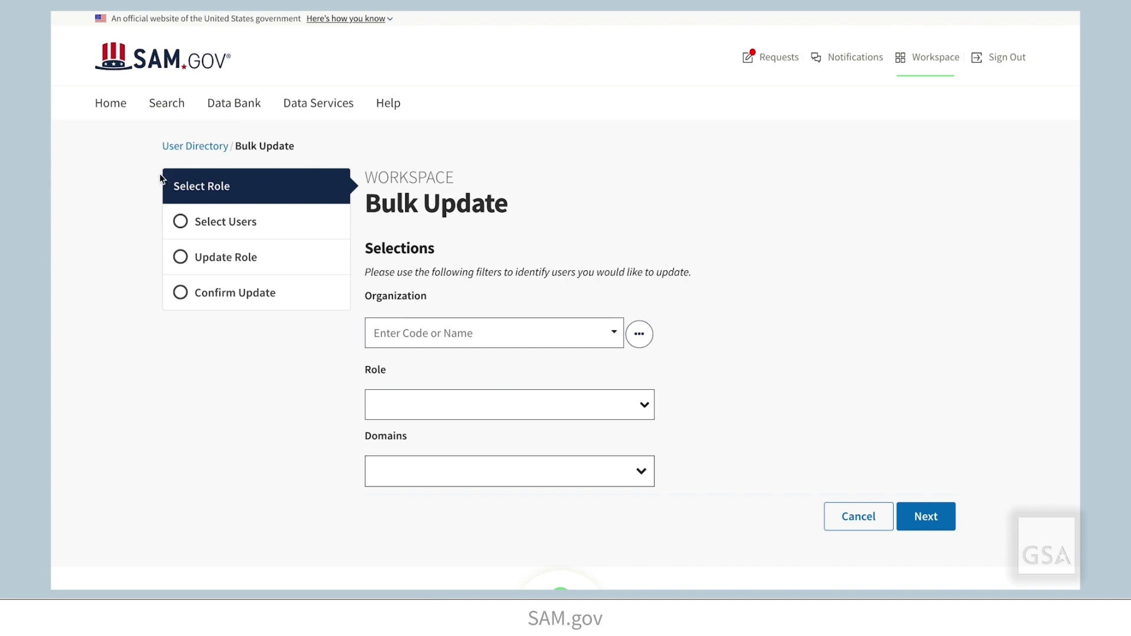
# Return to the Workspace and set the bulk update organization to Integrated Award Environment.
pyautogui.click(179, 149)
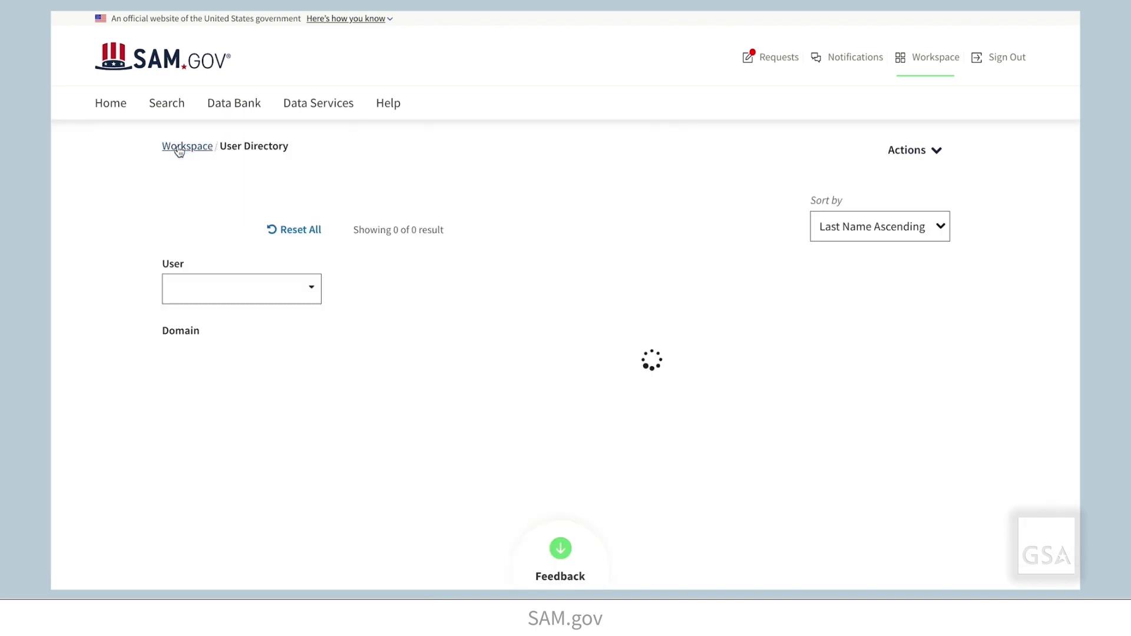
pyautogui.click(181, 151)
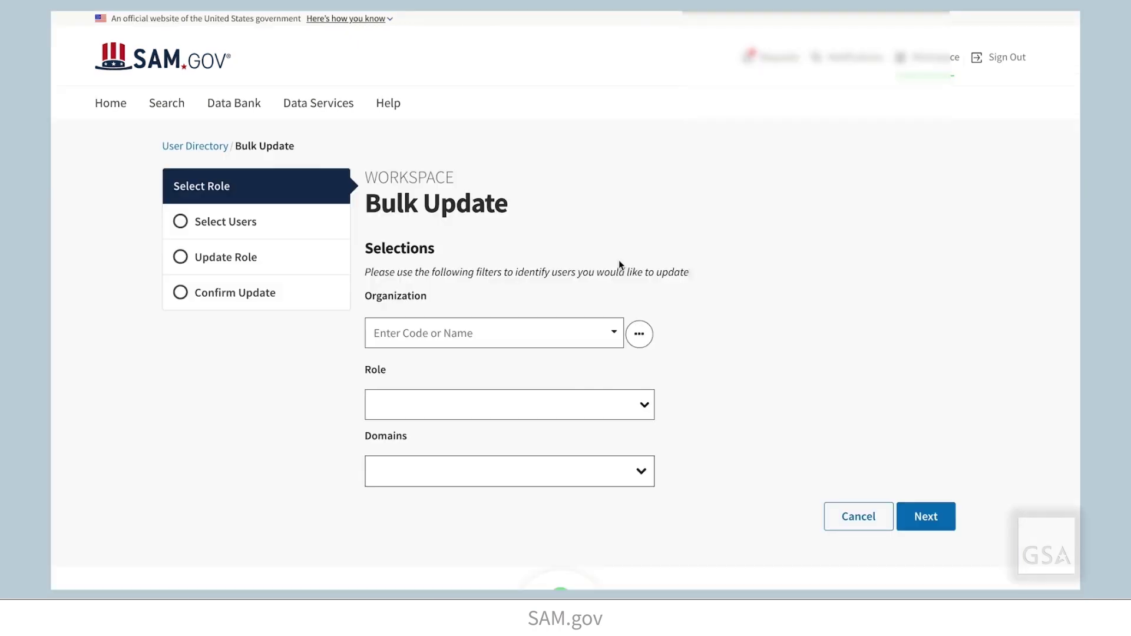
pyautogui.click(567, 335)
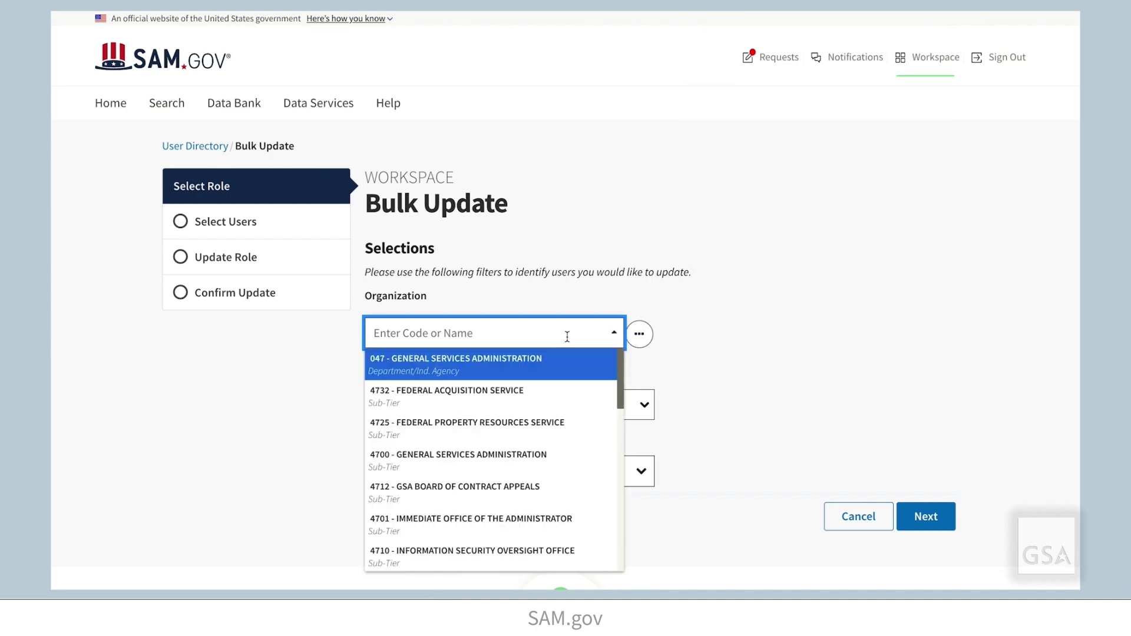
pyautogui.write('integrated a')
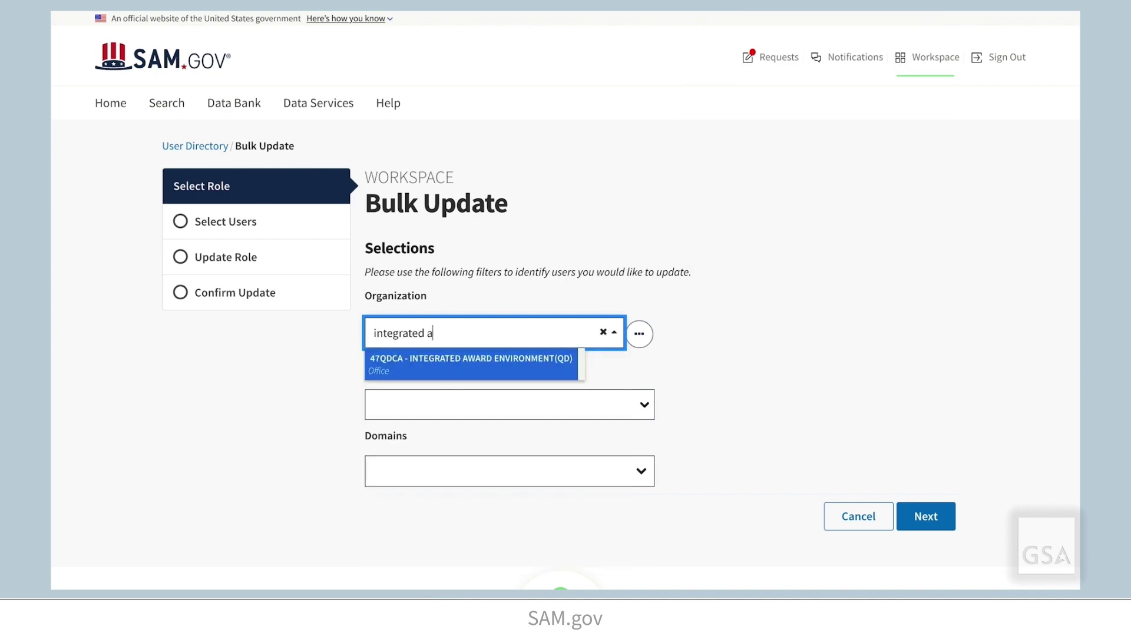
pyautogui.click(530, 368)
# Filter by role Contracting Officer with Contract Opportunities and Contract Data domains, then list matching users.
pyautogui.scroll(-1, 550, 399)
pyautogui.click(620, 349)
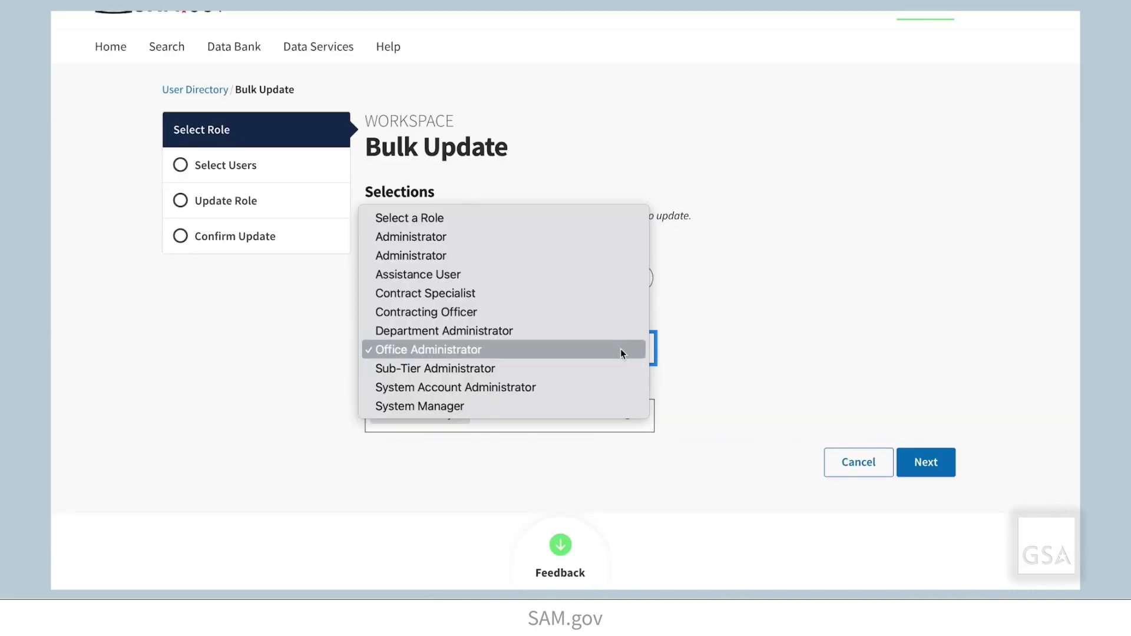
pyautogui.click(564, 313)
pyautogui.click(613, 408)
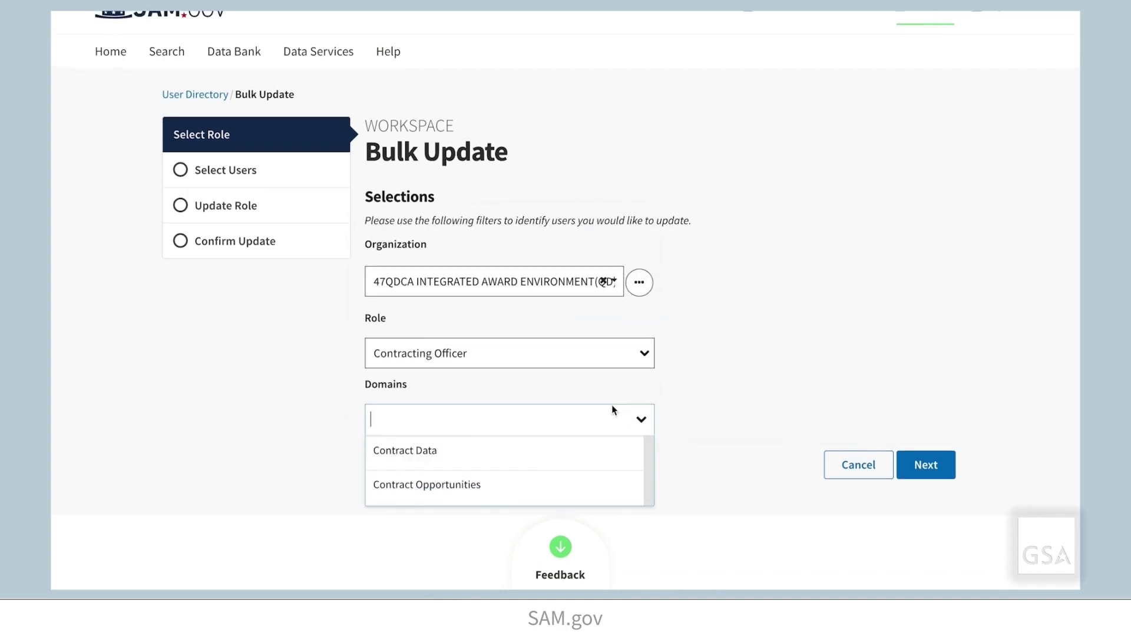
pyautogui.click(587, 484)
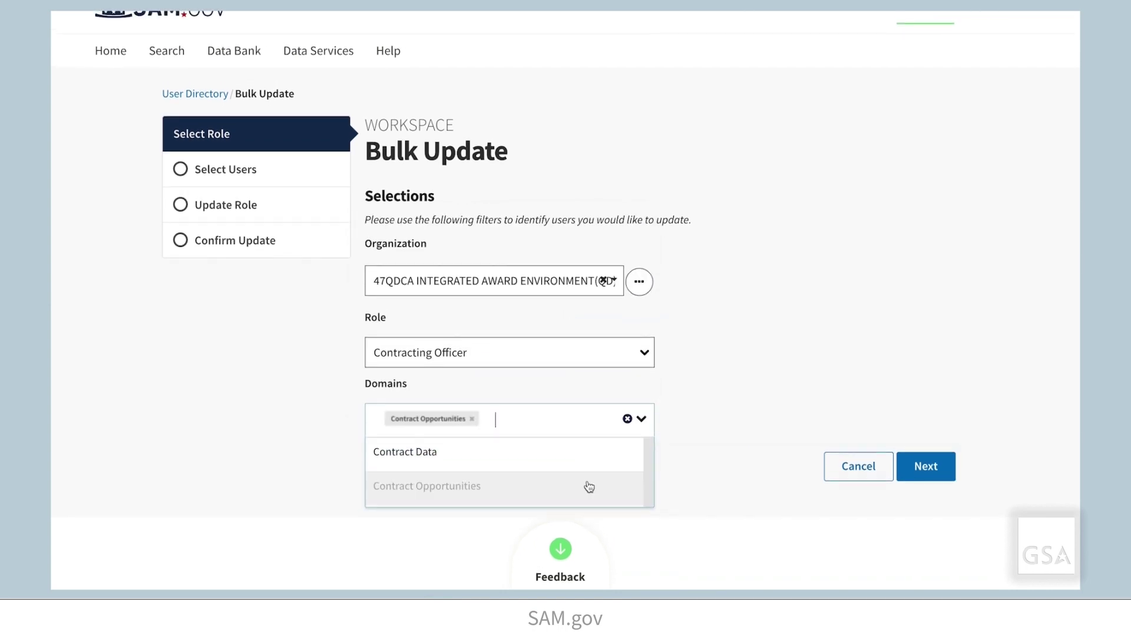
pyautogui.click(588, 452)
pyautogui.click(923, 498)
pyautogui.scroll(-1, 1017, 491)
pyautogui.scroll(-2, 1016, 485)
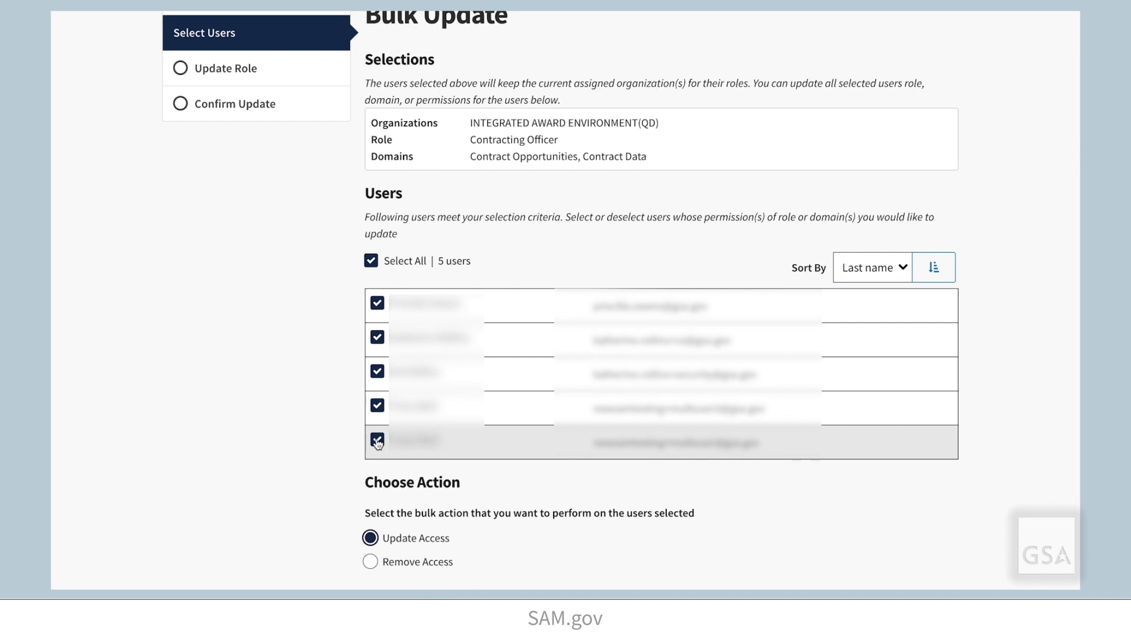
# Leave the last of the five listed users out of the bulk update.
pyautogui.click(377, 441)
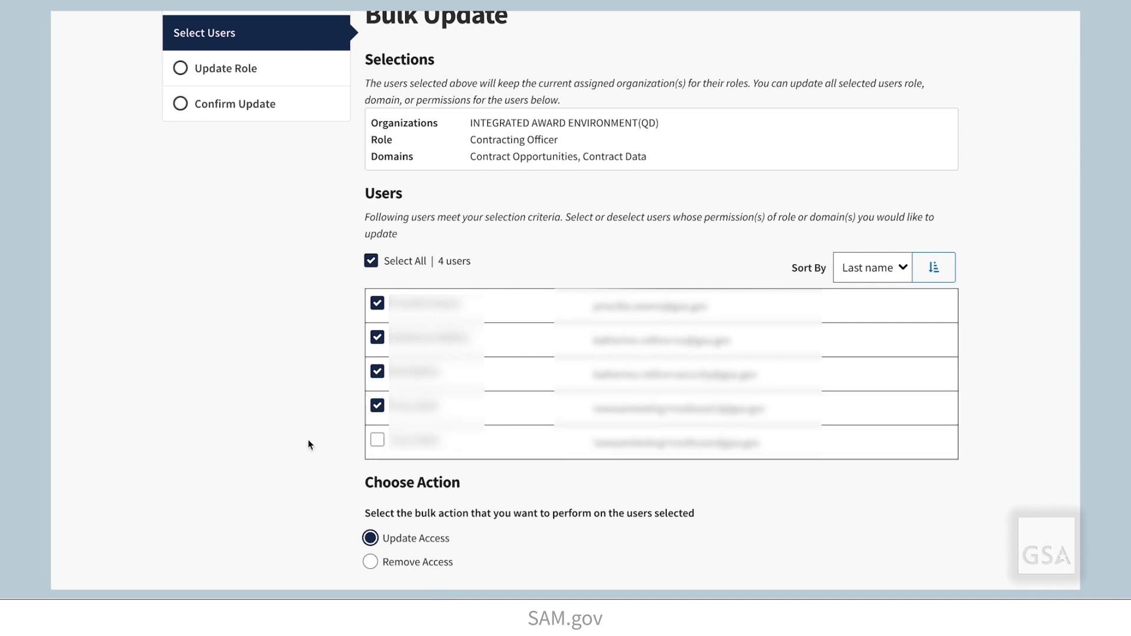
pyautogui.scroll(-1, 308, 445)
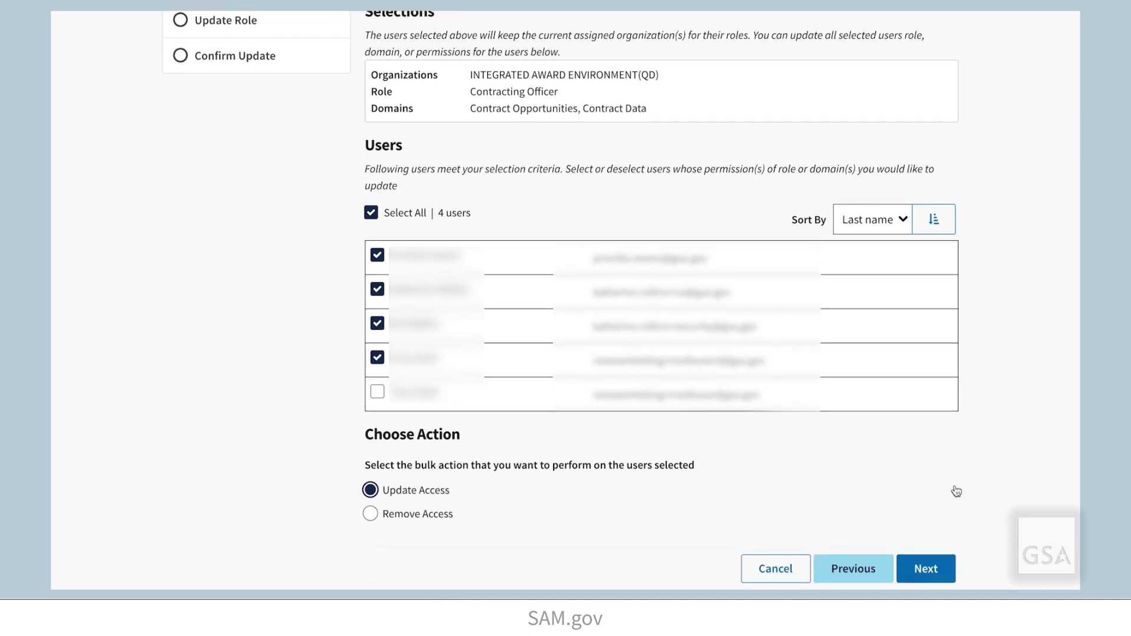
pyautogui.click(933, 553)
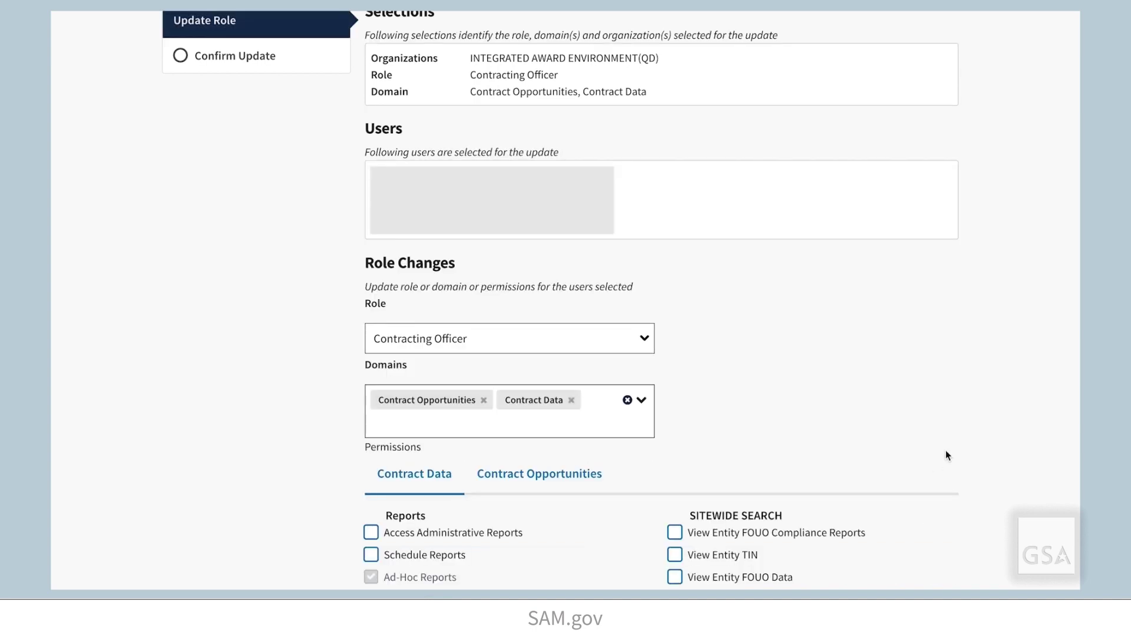
# Add View Entity FOUO Data, View Entity TIN and Schedule Reports permissions with comment 'Comments here'.
pyautogui.scroll(-5, 968, 455)
pyautogui.scroll(-3, 967, 455)
pyautogui.click(675, 250)
pyautogui.click(676, 229)
pyautogui.click(372, 228)
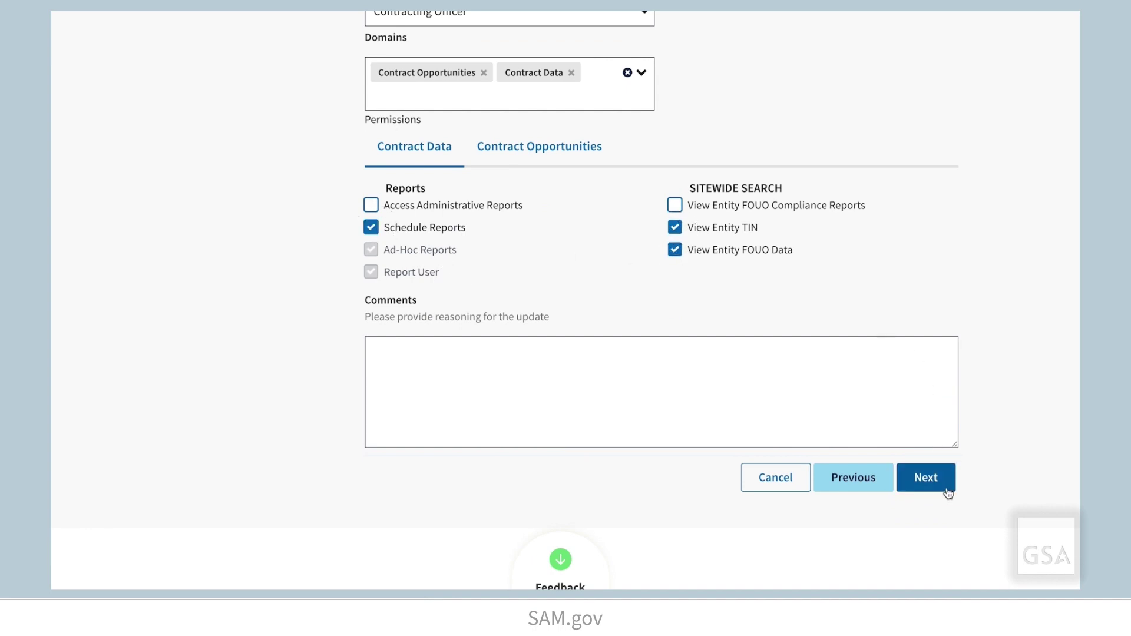
pyautogui.click(868, 409)
pyautogui.write('Comments here')
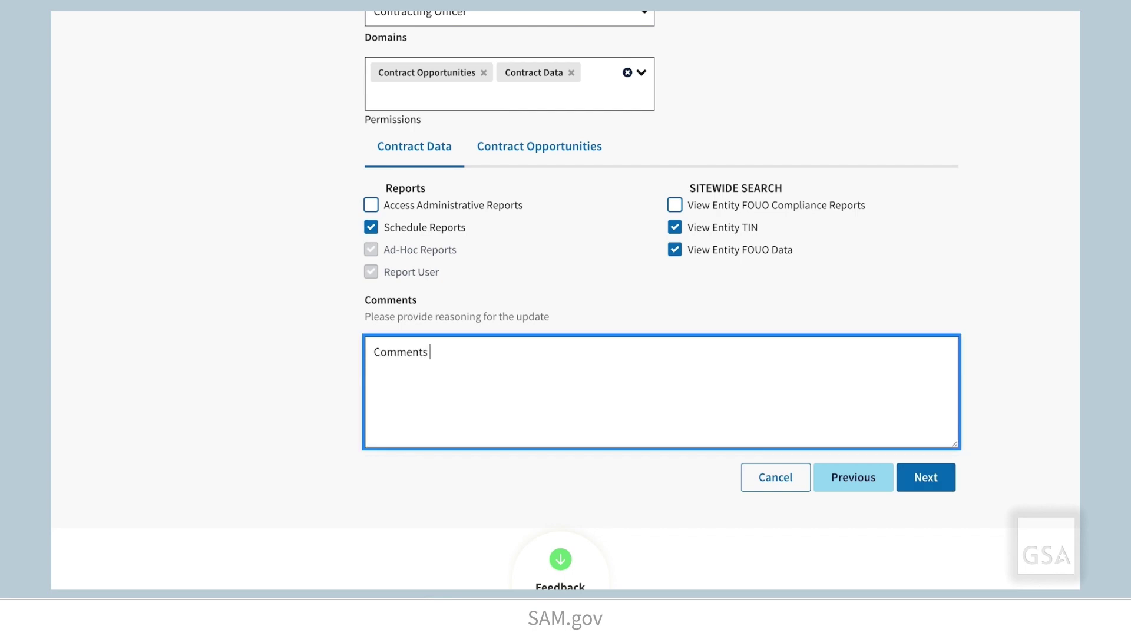
pyautogui.click(943, 477)
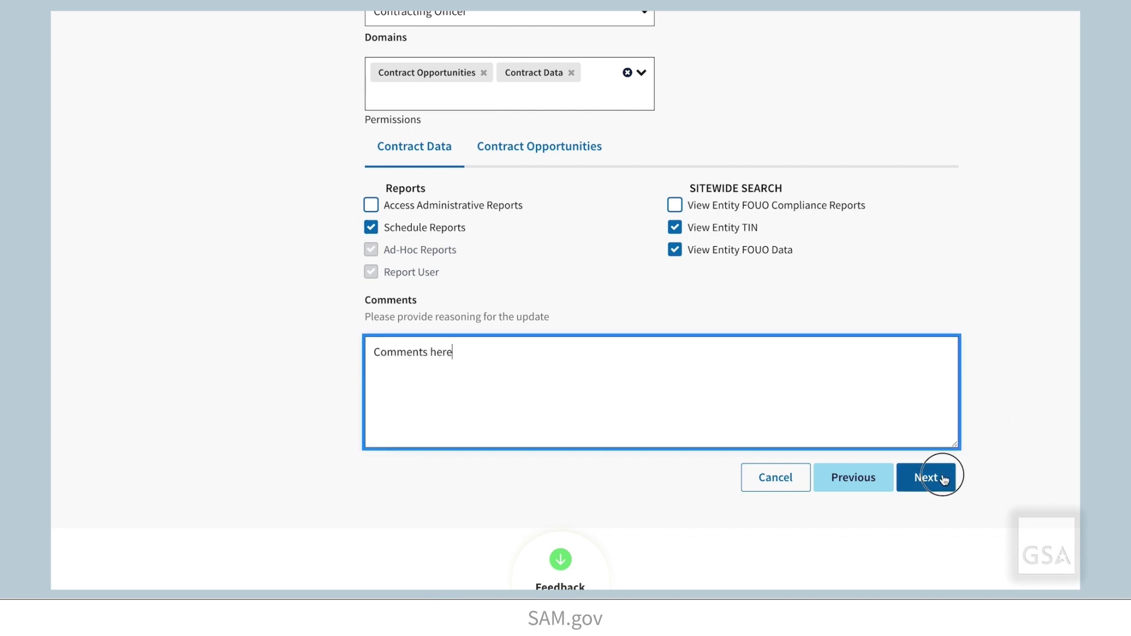
pyautogui.scroll(-8, 973, 459)
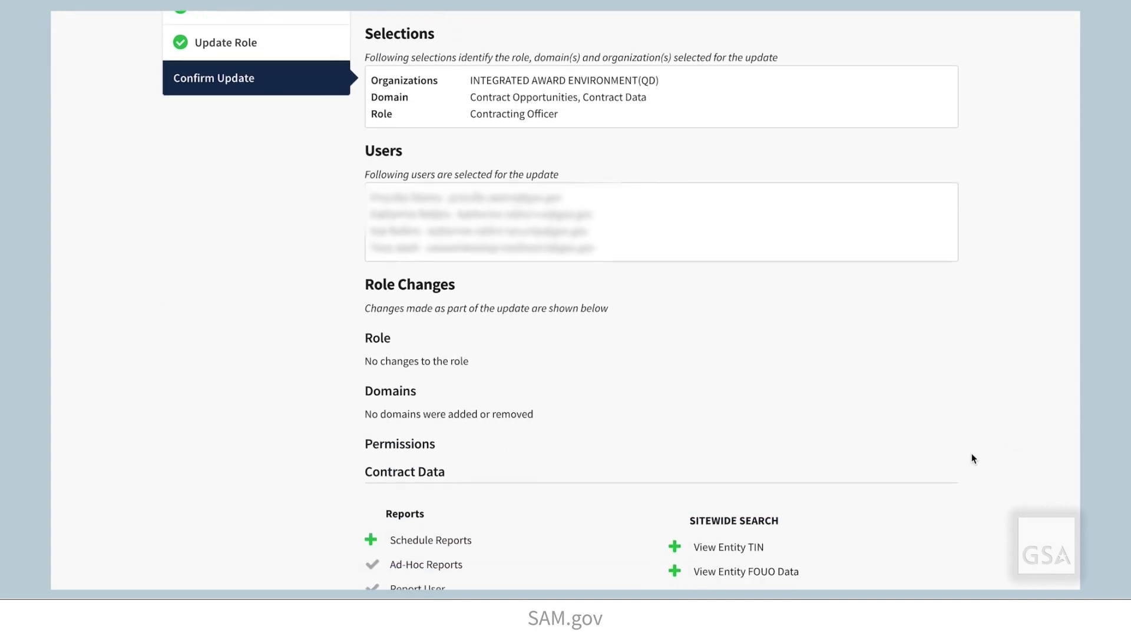
# Scroll through the Confirm Update page to review the added permissions.
pyautogui.scroll(-3, 974, 459)
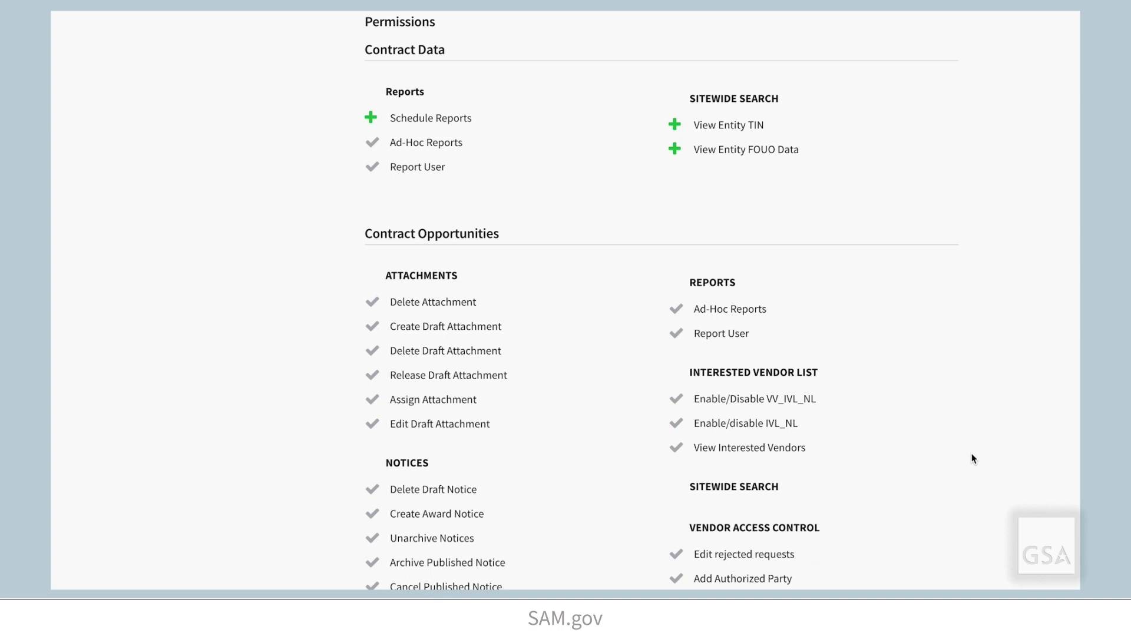
pyautogui.scroll(-3, 973, 459)
pyautogui.scroll(-3, 974, 459)
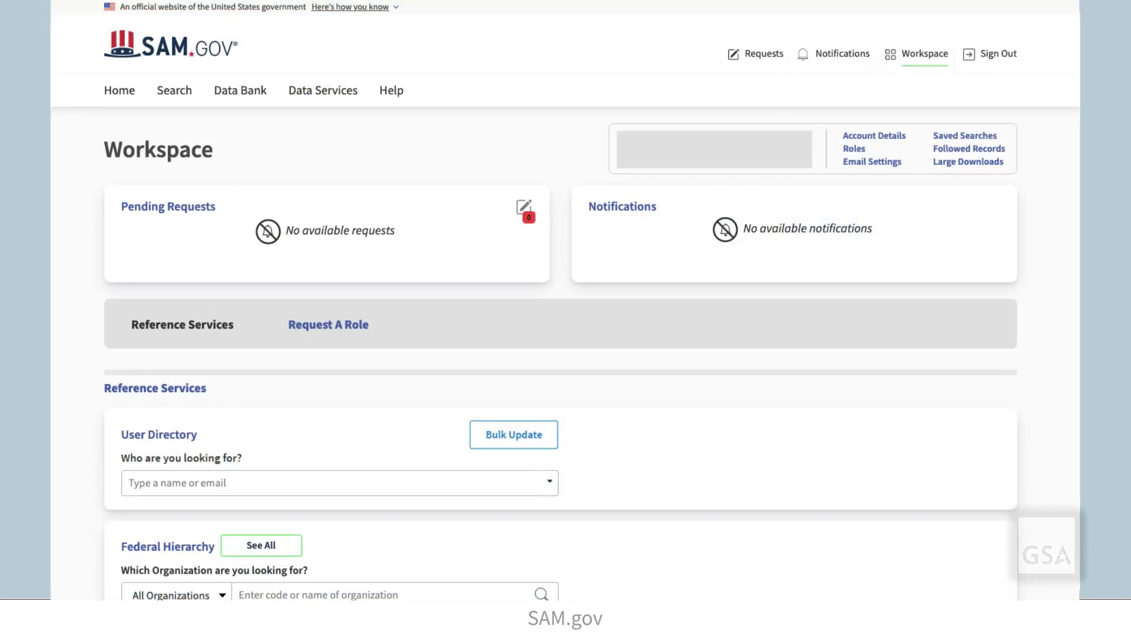
# Scroll the Workspace down to the Request A Role section and site footer.
pyautogui.scroll(-10, 566, 300)
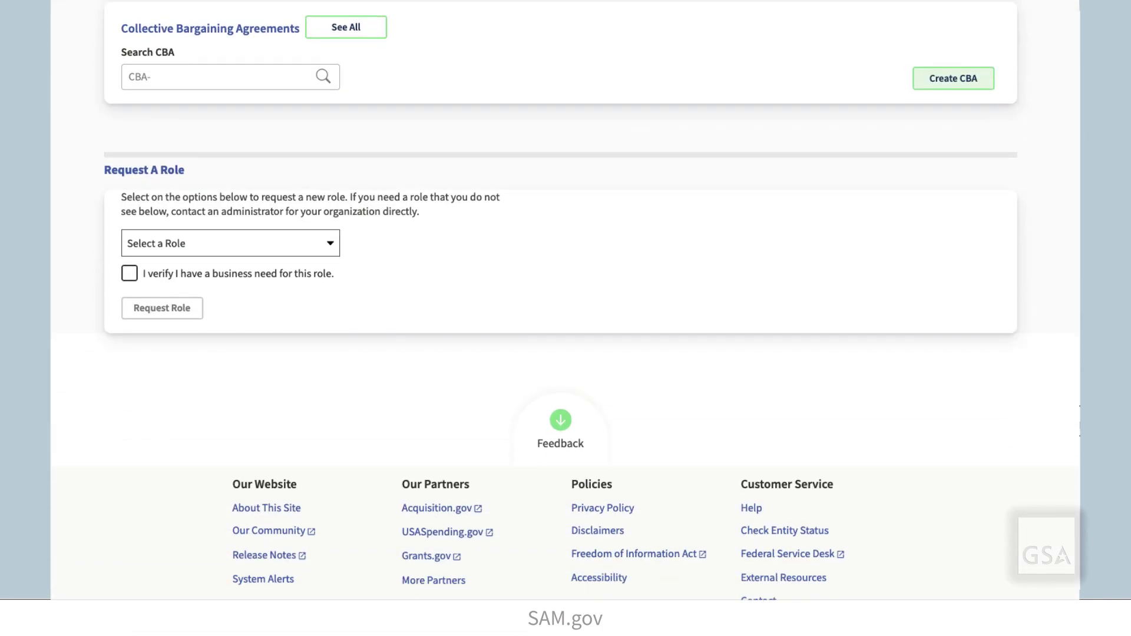
pyautogui.scroll(-3, 566, 300)
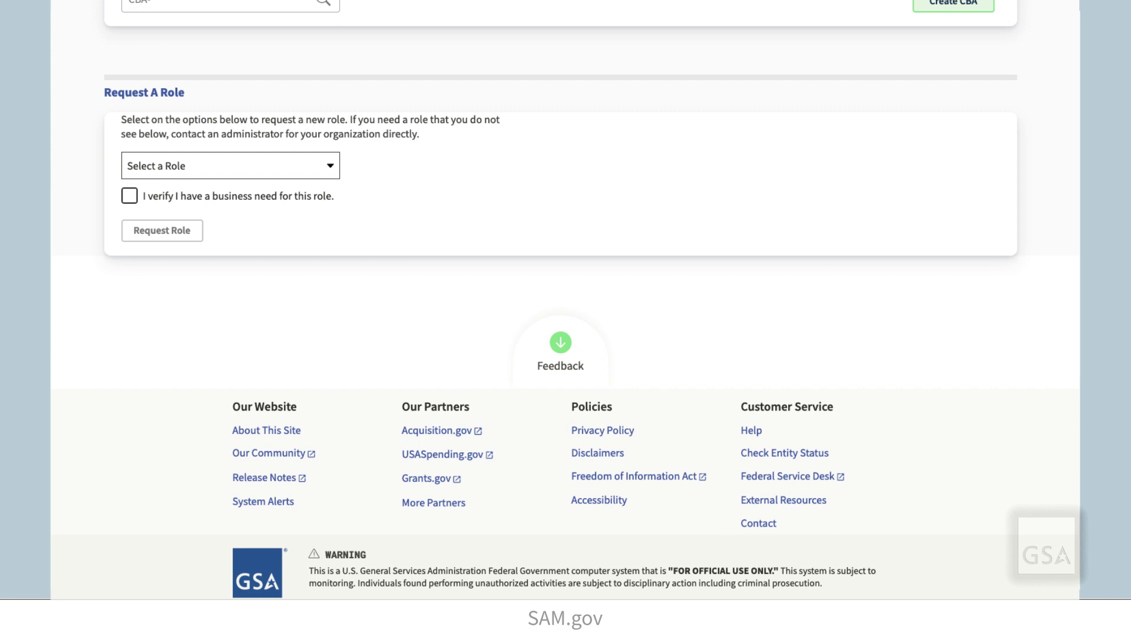